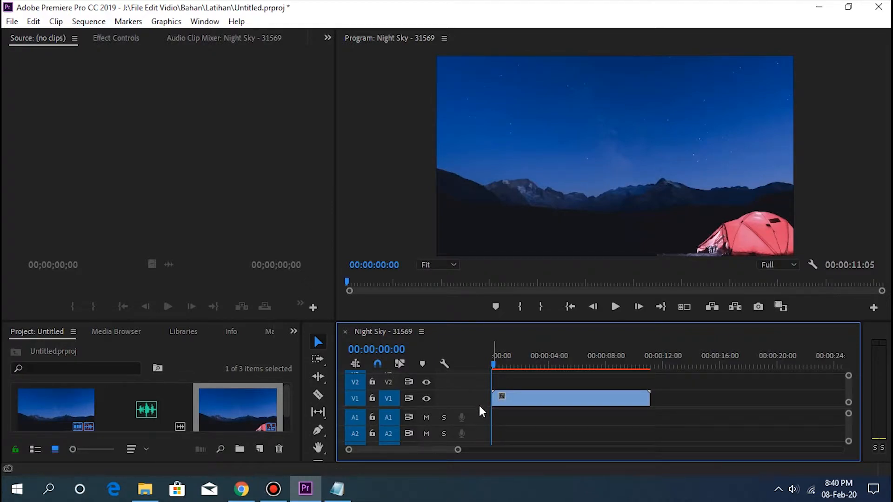
# Step: Slow down the night-sky clip on V1 with Speed time remapping until it lasts about 17 seconds
pyautogui.moveTo(478, 407); pyautogui.dragTo(490, 424)
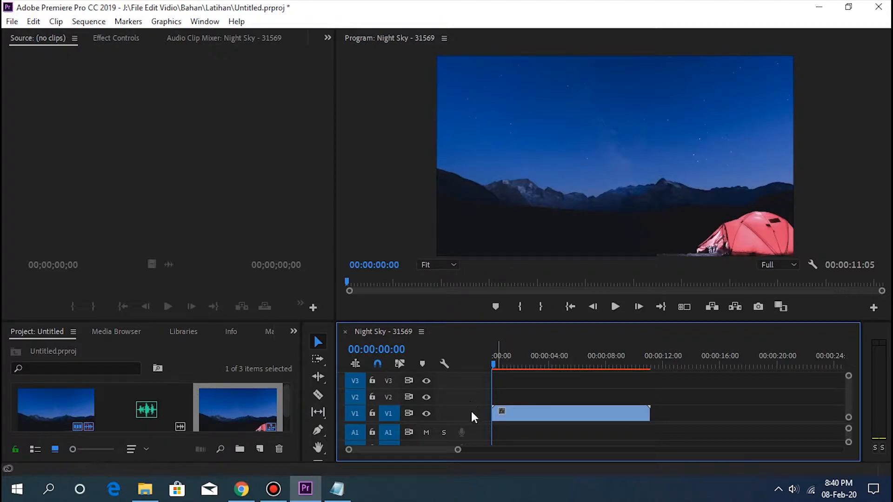
pyautogui.doubleClick(472, 415)
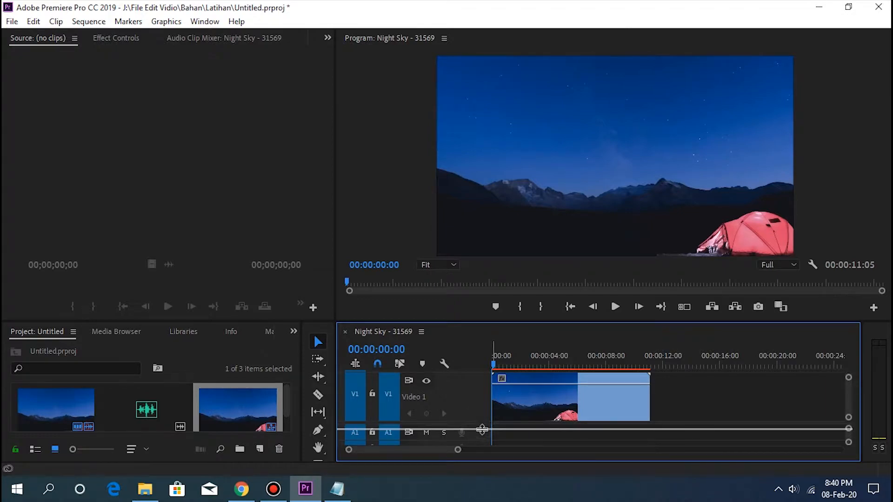
pyautogui.moveTo(483, 424); pyautogui.dragTo(484, 431)
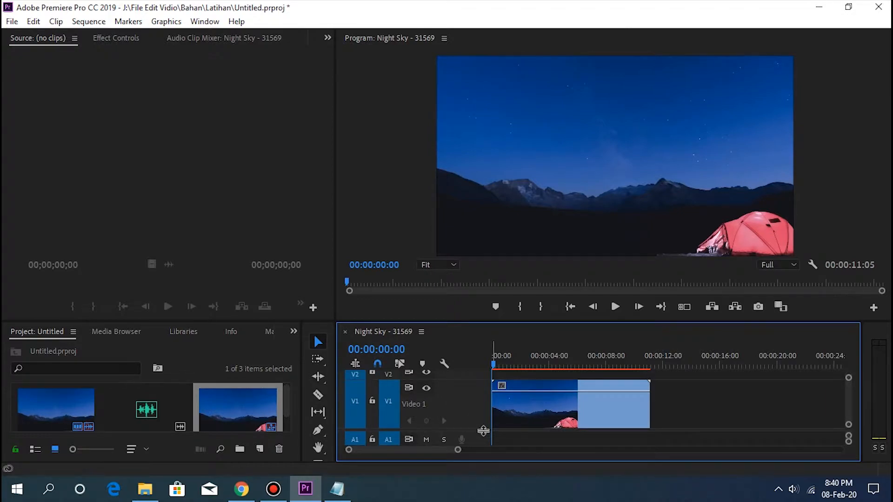
pyautogui.click(502, 387)
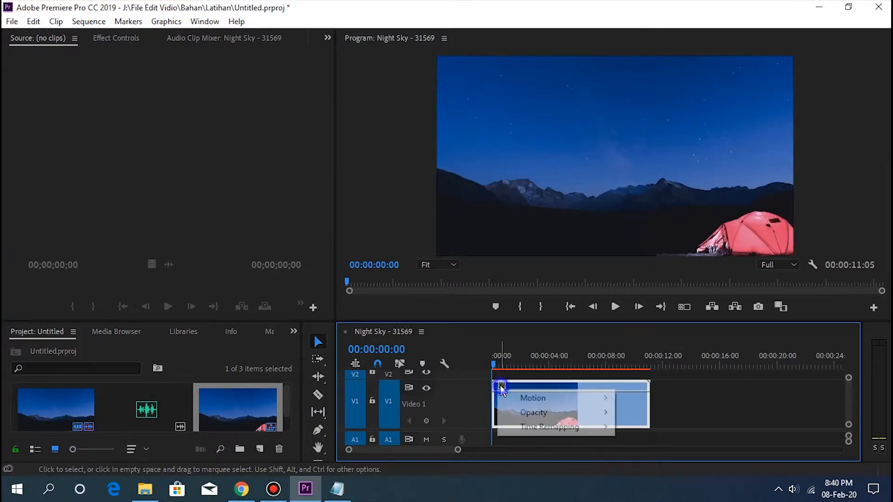
pyautogui.moveTo(600, 426)
pyautogui.click(639, 426)
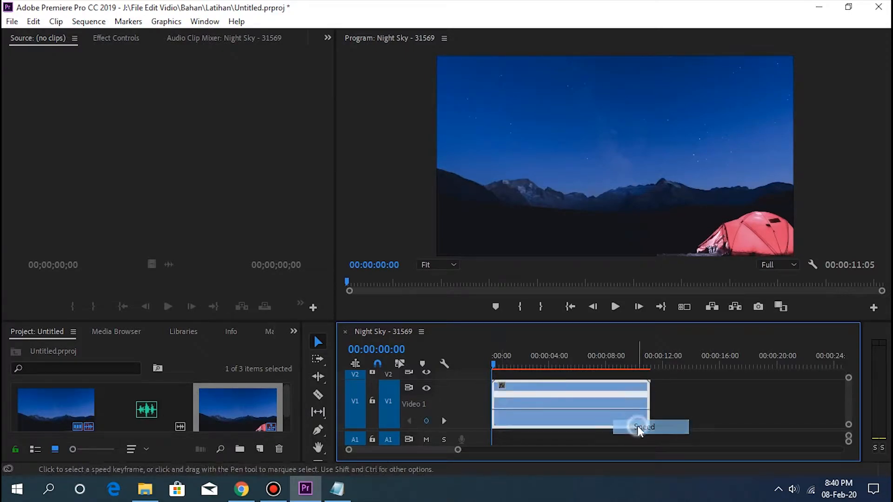
pyautogui.moveTo(564, 409); pyautogui.dragTo(564, 437)
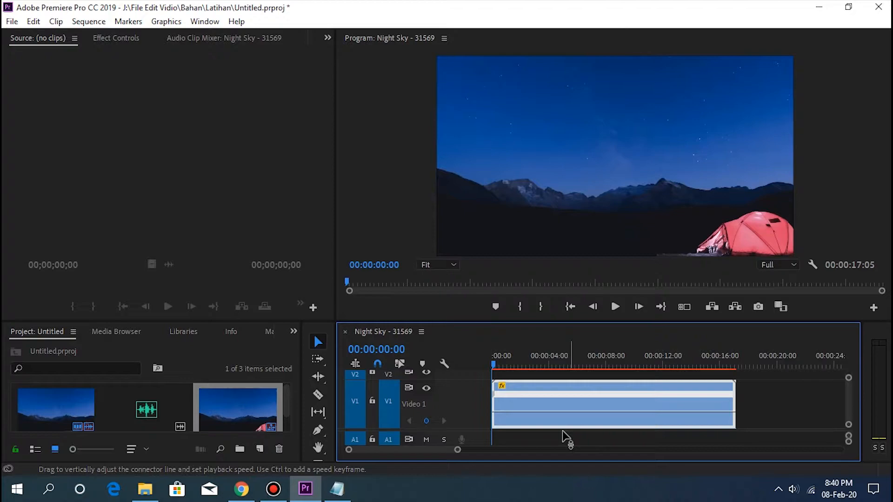
pyautogui.doubleClick(471, 409)
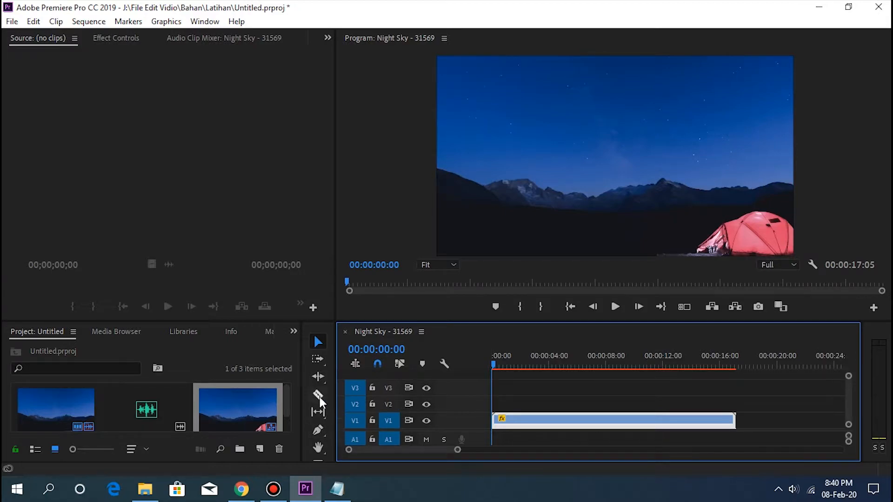
# Step: Preview the opening seconds of the slowed clip and return the playhead to the start of the sequence
pyautogui.press('space')
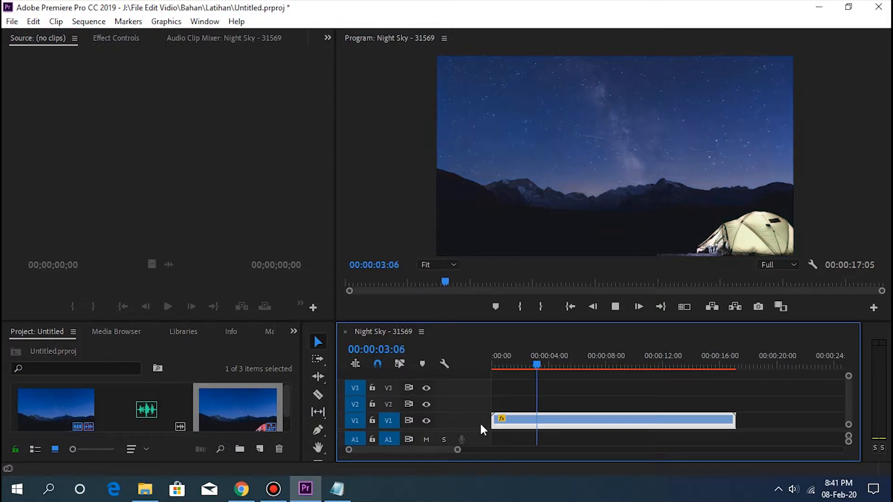
pyautogui.press('space')
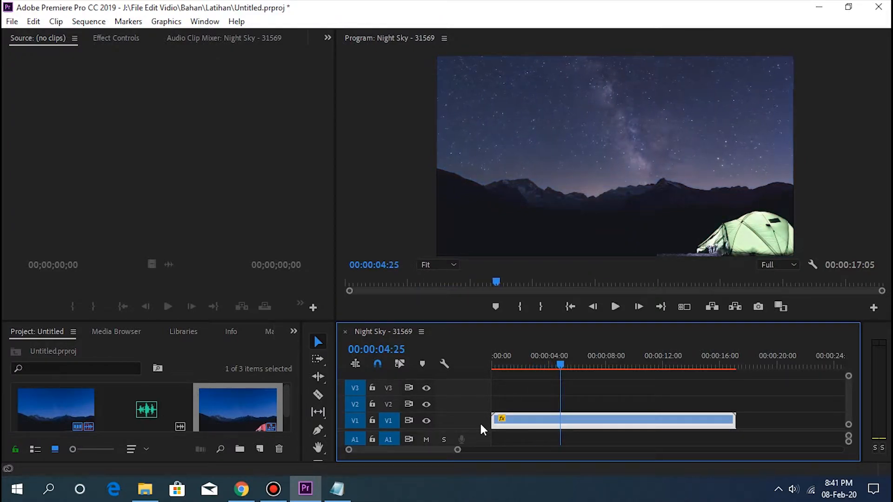
pyautogui.press('Home')
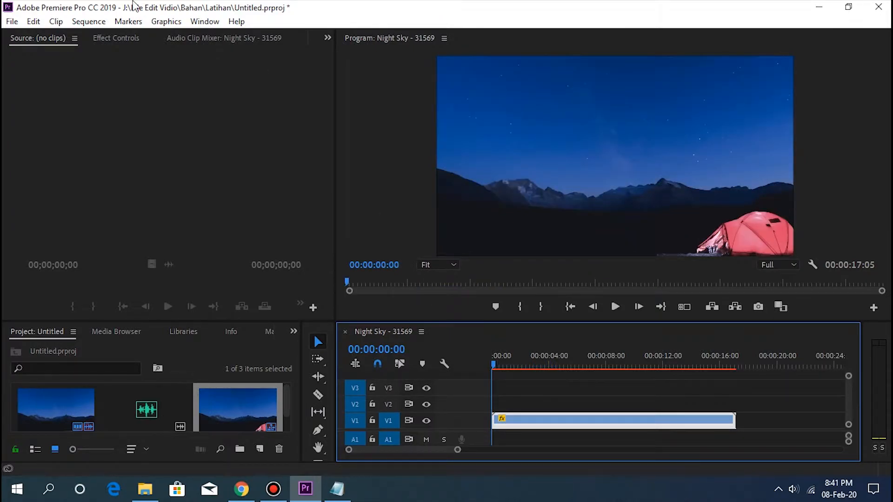
# Step: Create a dynamically linked After Effects composition at 30.00 fps and save its project as Untitled Project.aep, replacing the existing file
pyautogui.click(10, 22)
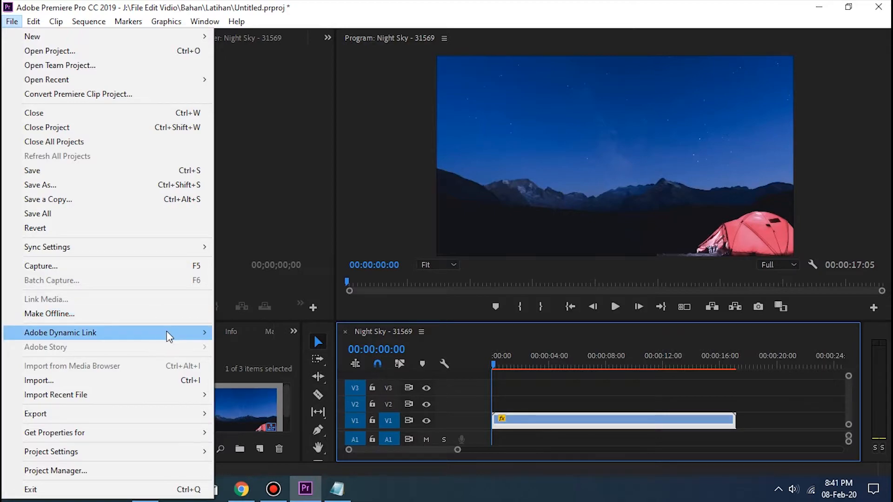
pyautogui.moveTo(170, 333)
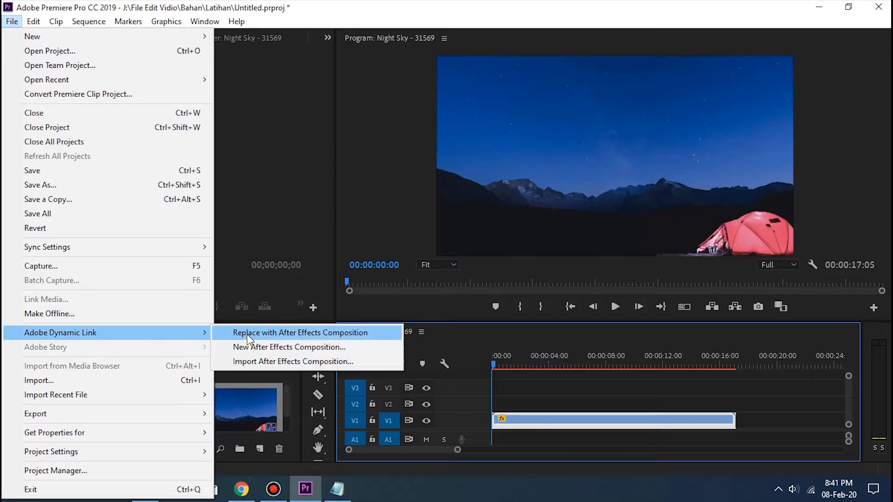
pyautogui.click(342, 348)
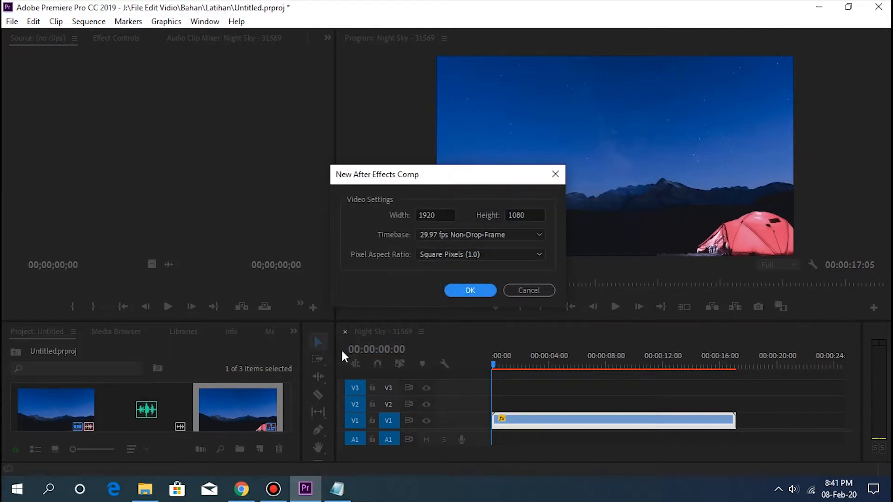
pyautogui.click(444, 235)
pyautogui.click(443, 321)
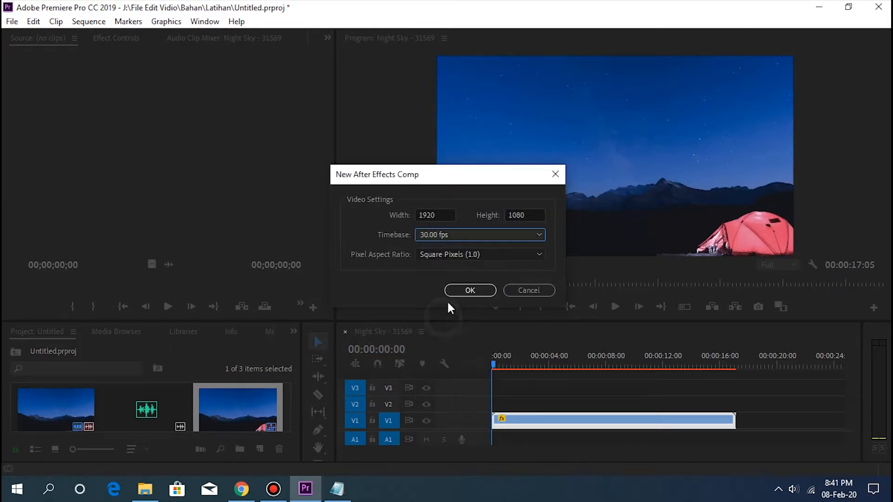
pyautogui.click(457, 294)
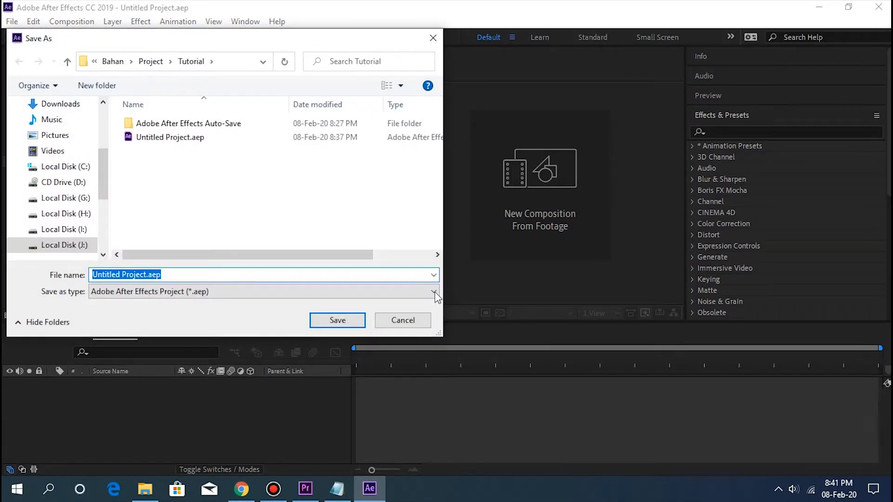
pyautogui.click(337, 320)
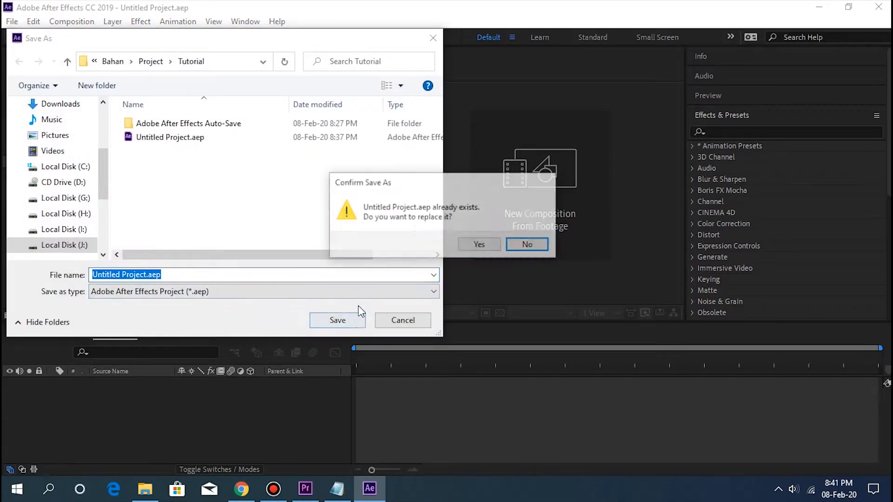
pyautogui.click(474, 244)
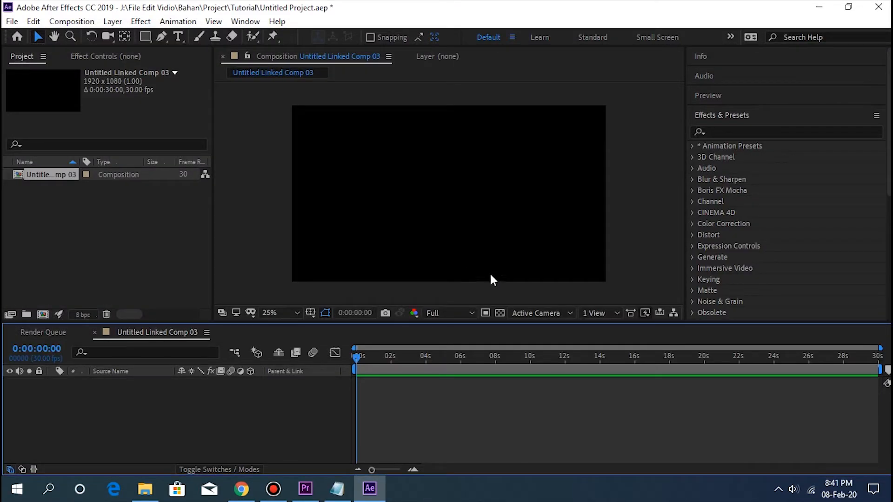
# Step: Add a text layer near the top of the composition containing the first four-line verse copied from Senja.txt in Notepad
pyautogui.click(178, 37)
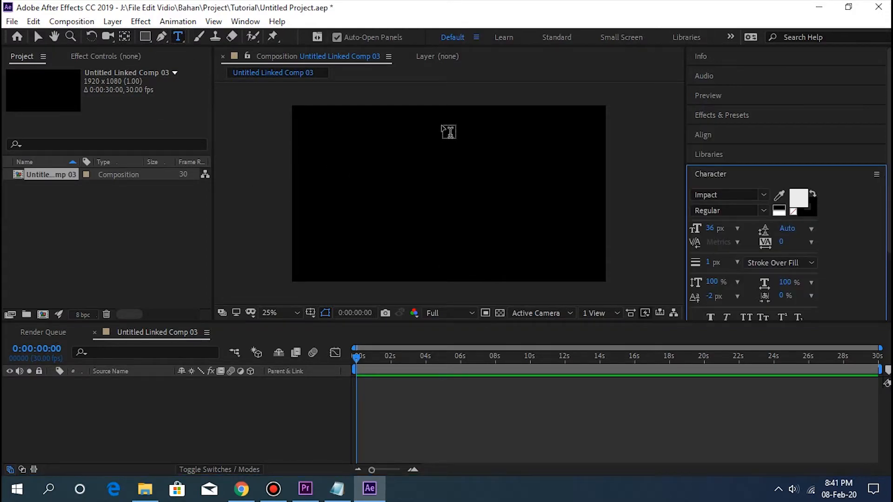
pyautogui.click(442, 126)
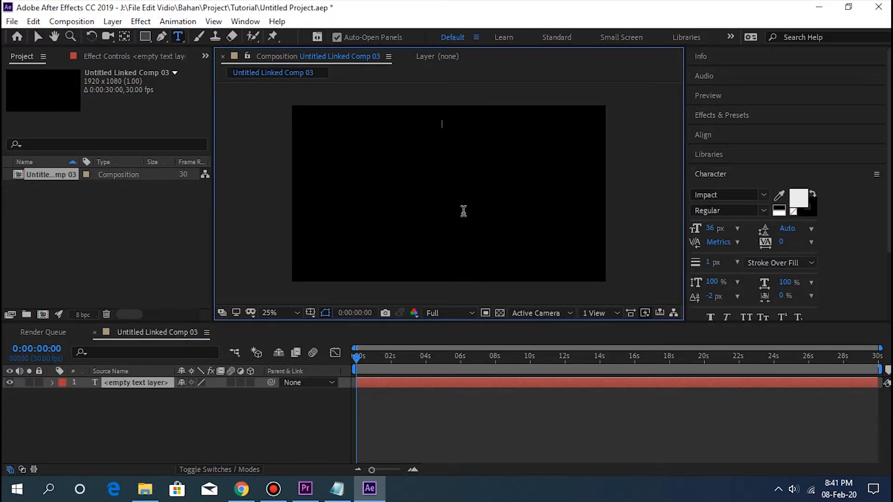
pyautogui.click(336, 488)
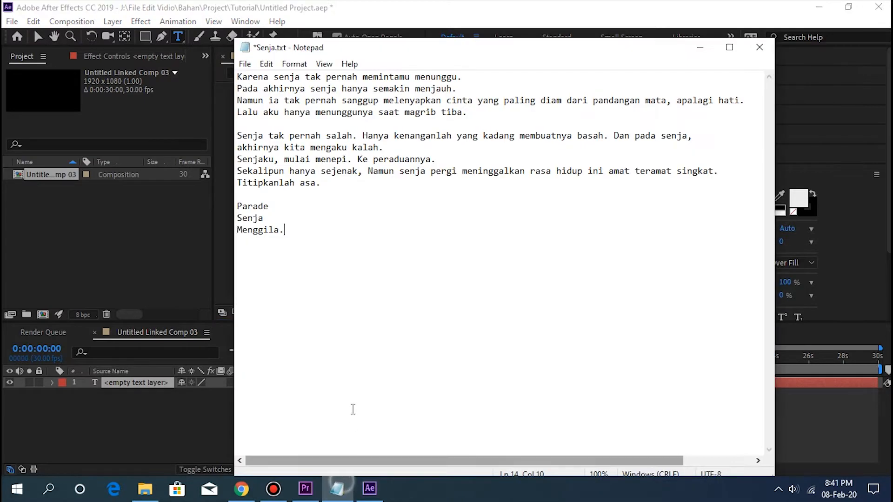
pyautogui.moveTo(467, 112); pyautogui.dragTo(220, 80)
pyautogui.hotkey('ctrl', 'c')
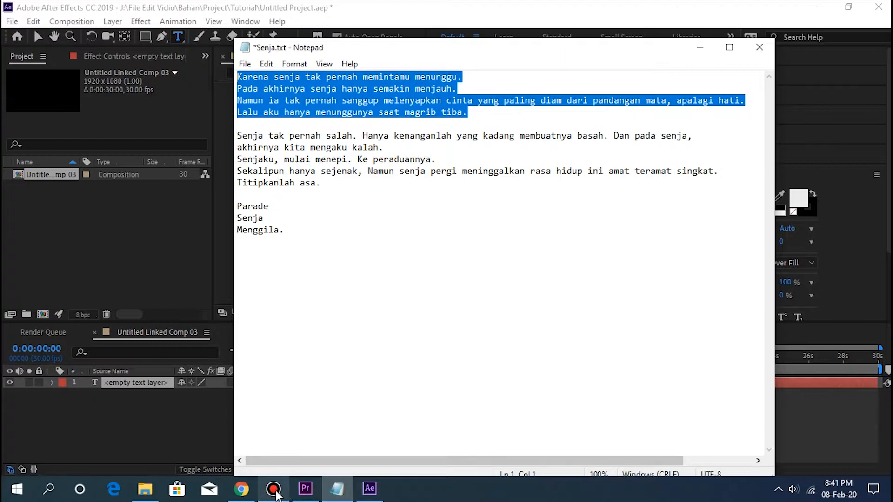
pyautogui.moveTo(339, 494)
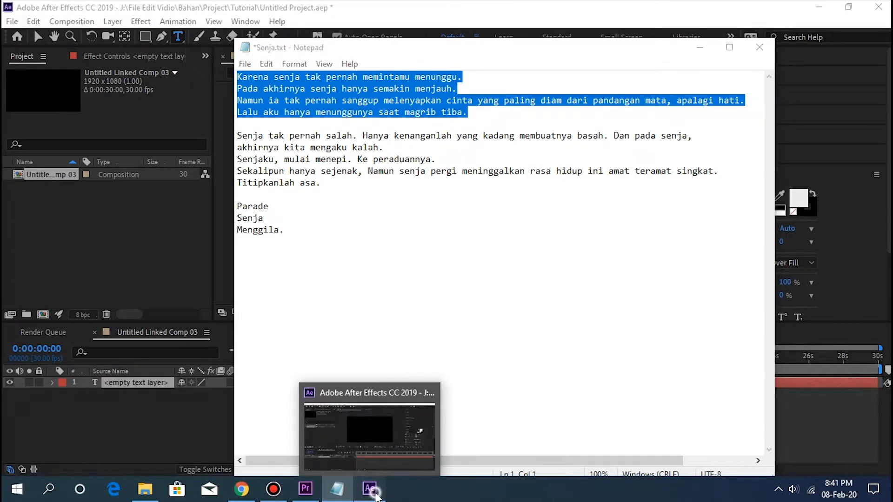
pyautogui.click(369, 490)
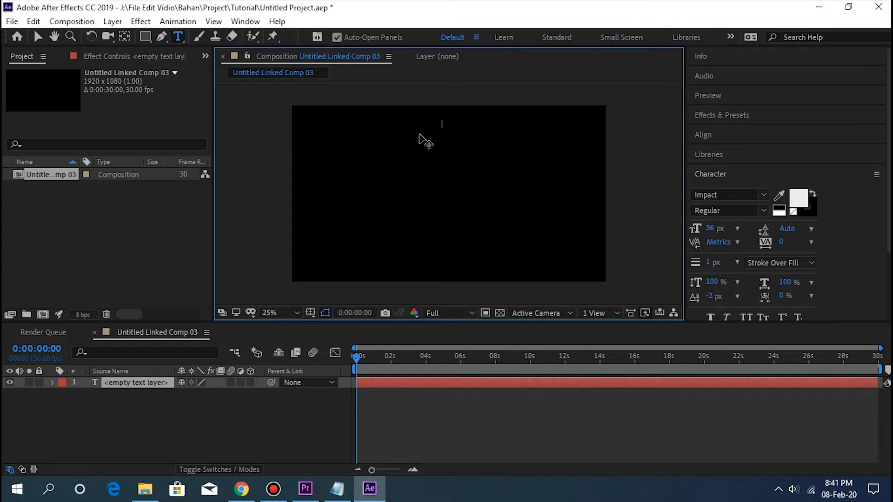
pyautogui.hotkey('ctrl', 'v')
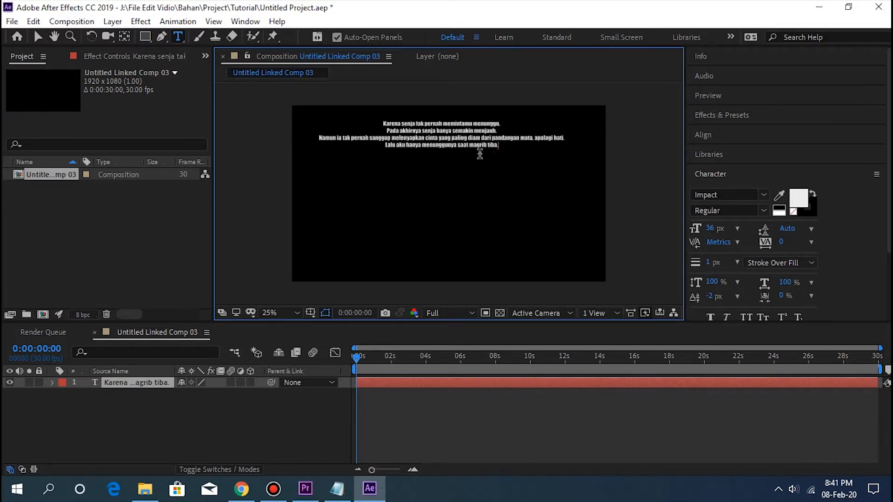
# Step: Enlarge the verse text so it spans nearly the full frame width, stretching its height and shifting it slightly right
pyautogui.click(40, 36)
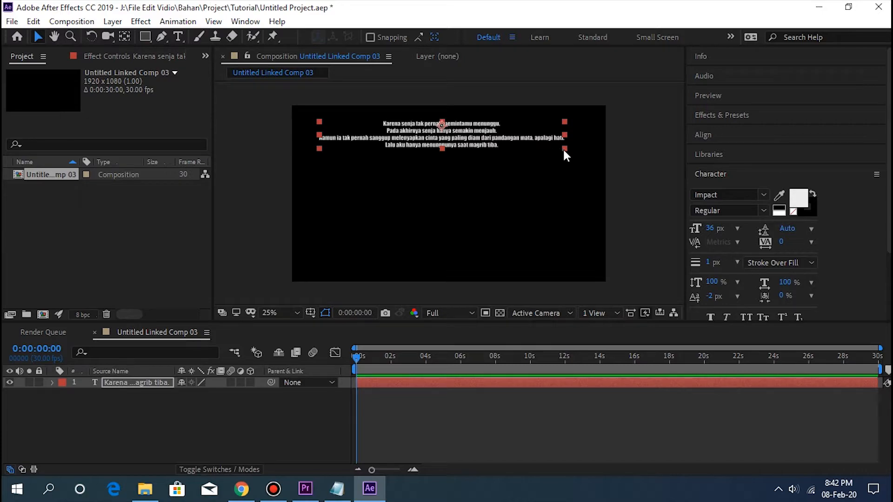
pyautogui.moveTo(565, 151); pyautogui.dragTo(587, 166)
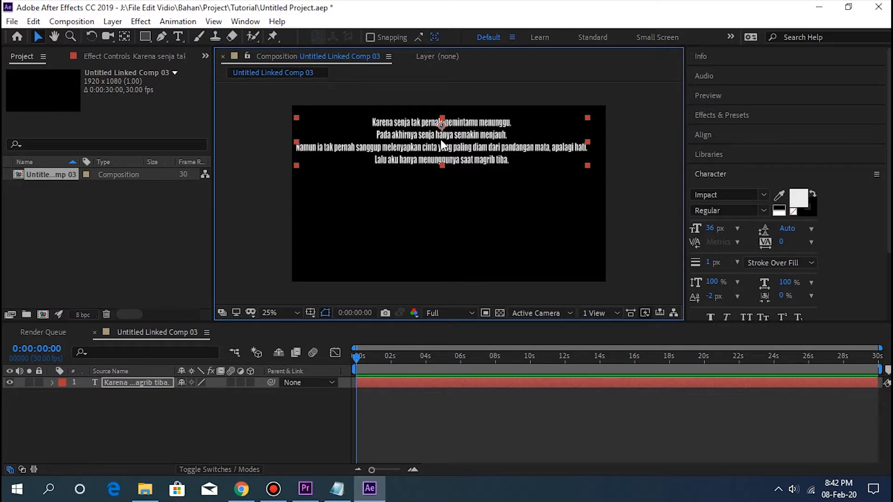
pyautogui.moveTo(445, 145); pyautogui.dragTo(453, 180)
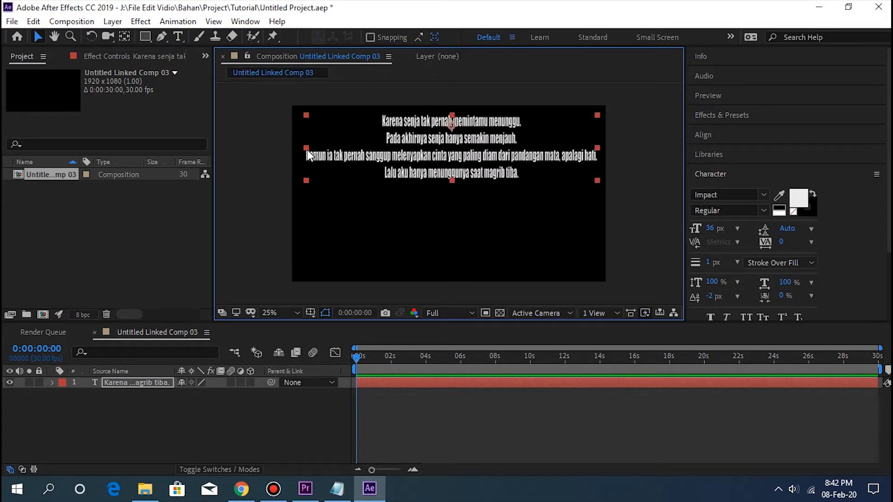
pyautogui.moveTo(306, 148); pyautogui.dragTo(301, 149)
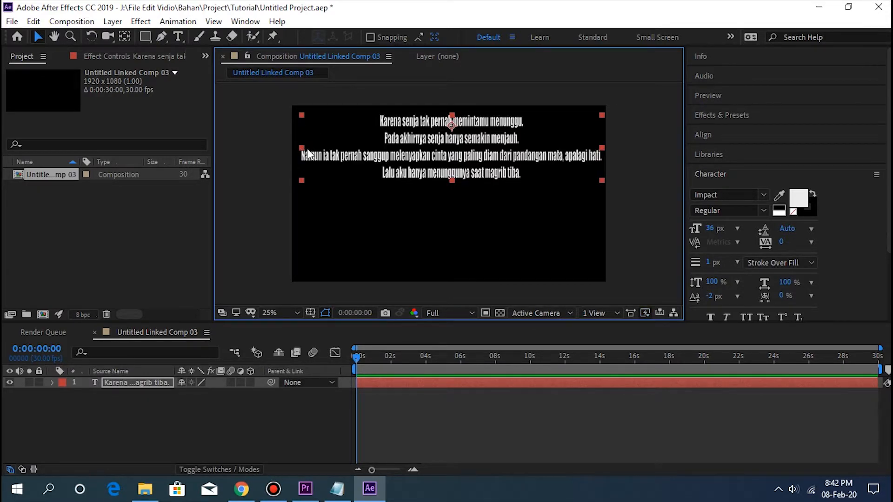
# Step: Nudge the verse text sideways until it sits horizontally centred in the frame
pyautogui.press('Left')
pyautogui.press('Left')
pyautogui.press('Left')
pyautogui.press('Left')
pyautogui.press('Left')
pyautogui.press('Left')
pyautogui.press('Left')
pyautogui.press('Left')
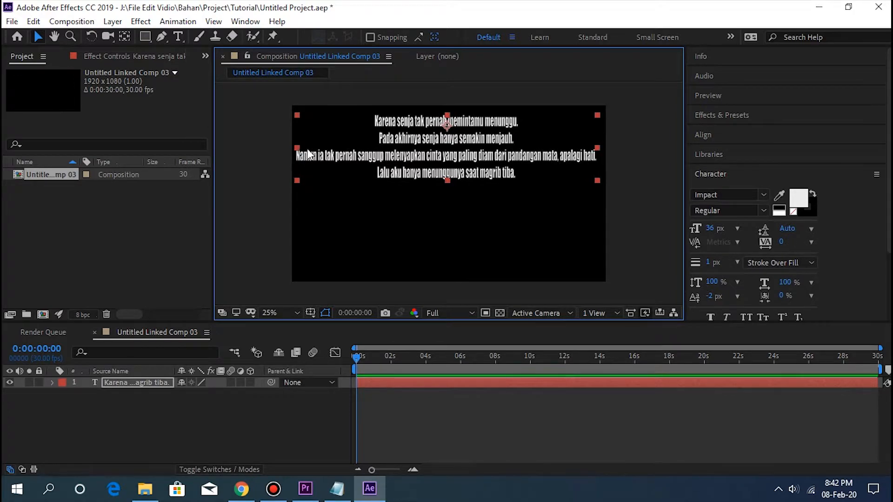
pyautogui.press('Right')
pyautogui.press('Right')
pyautogui.press('Right')
pyautogui.press('Right')
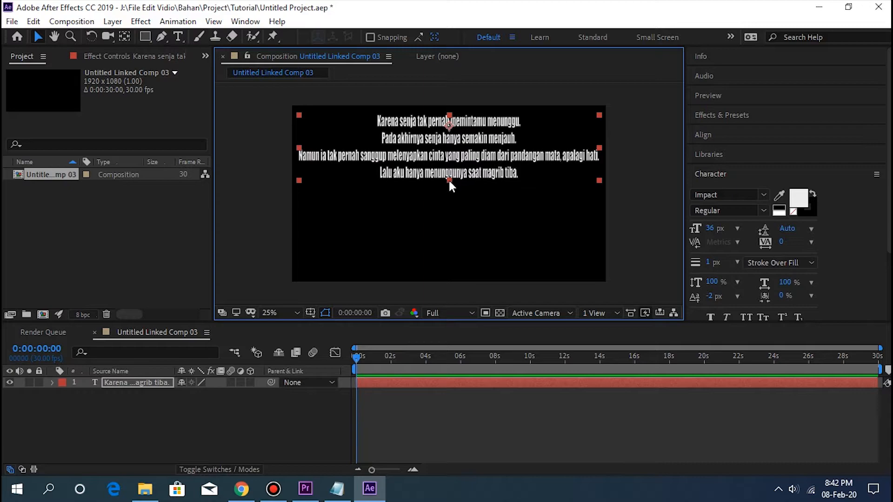
# Step: Make the verse text slightly taller and narrower to leave side margins, keeping the 36 px font size, and deselect it
pyautogui.moveTo(448, 181)
pyautogui.mouseDown()
pyautogui.moveTo(447, 194)
pyautogui.moveTo(445, 180)
pyautogui.mouseUp()
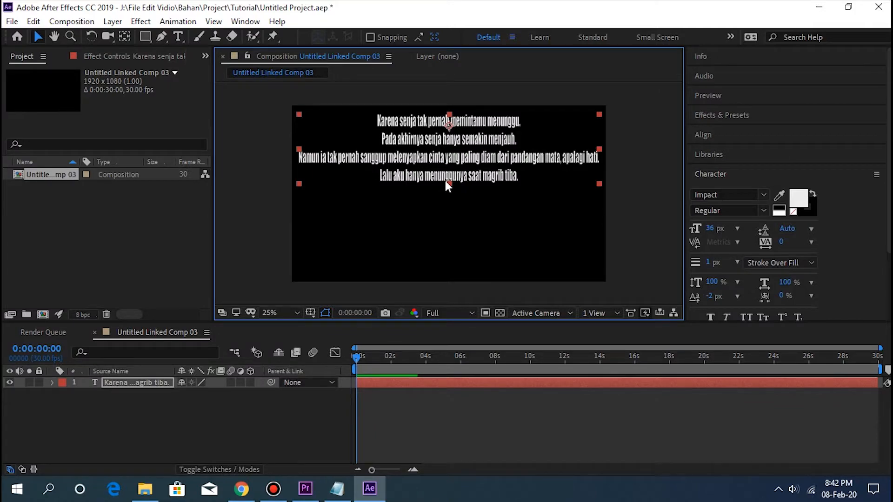
pyautogui.moveTo(300, 149); pyautogui.dragTo(308, 150)
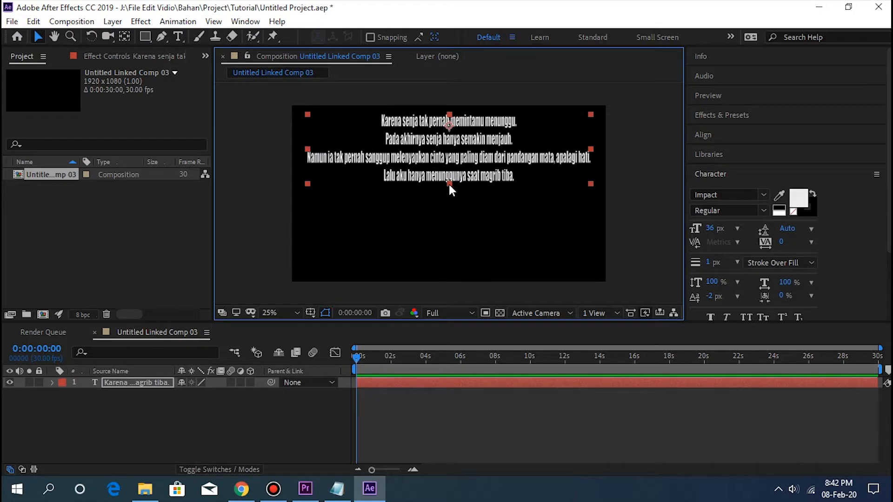
pyautogui.click(737, 229)
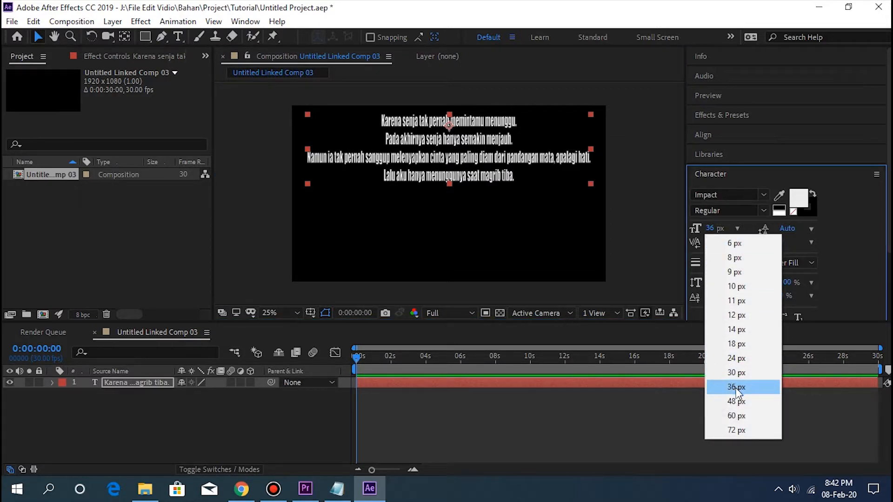
pyautogui.click(635, 241)
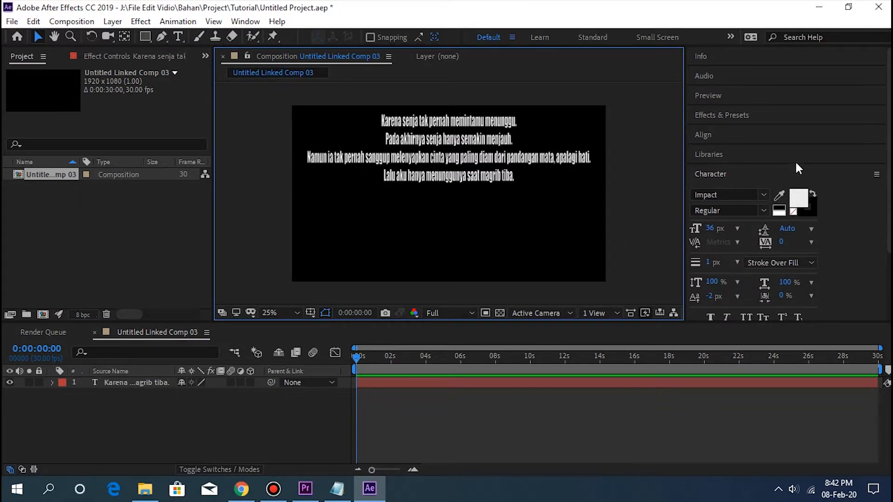
# Step: Find the Typewriter text animation preset and apply it to the verse text layer at the start of the composition
pyautogui.click(728, 115)
pyautogui.click(748, 136)
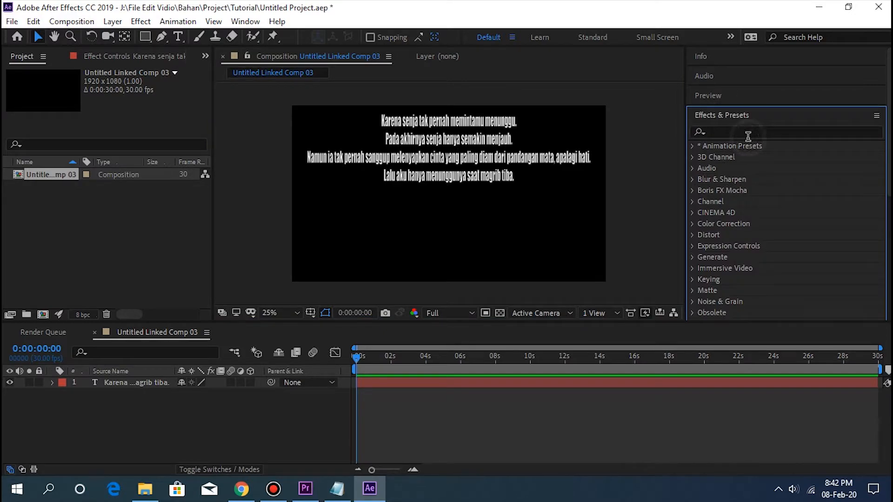
pyautogui.write('t')
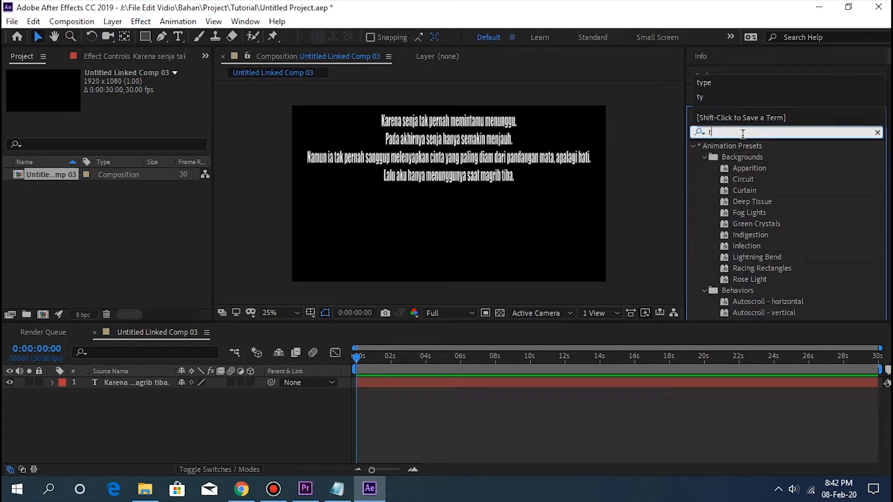
pyautogui.write('ypr')
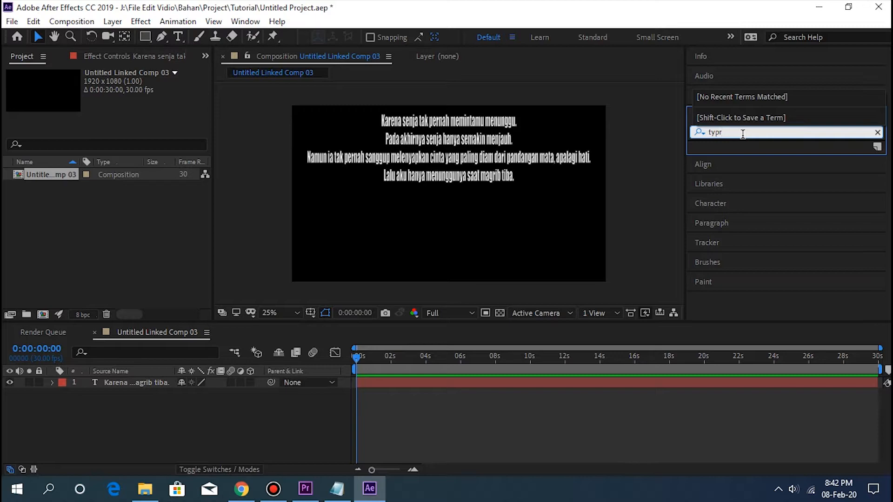
pyautogui.write('r')
pyautogui.press('BackSpace')
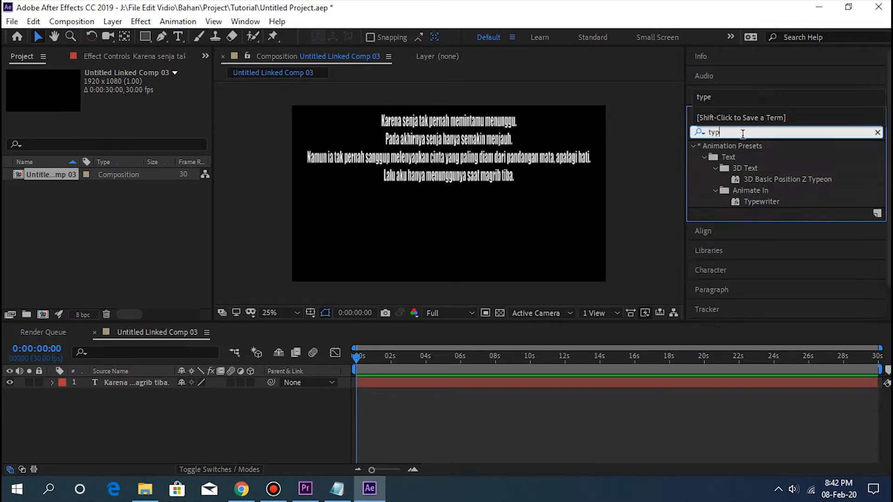
pyautogui.write('e')
pyautogui.click(765, 202)
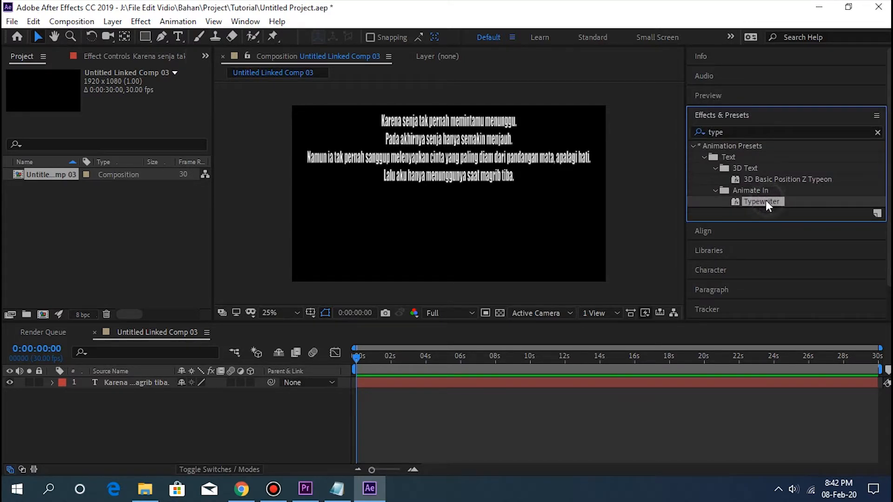
pyautogui.moveTo(766, 206); pyautogui.dragTo(160, 382)
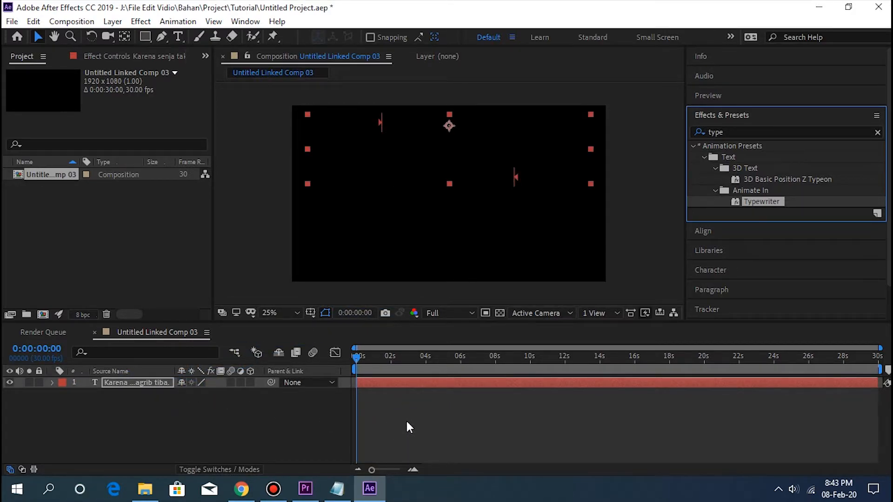
# Step: Play back the typewriter animation on the first verse to check its timing
pyautogui.press('space')
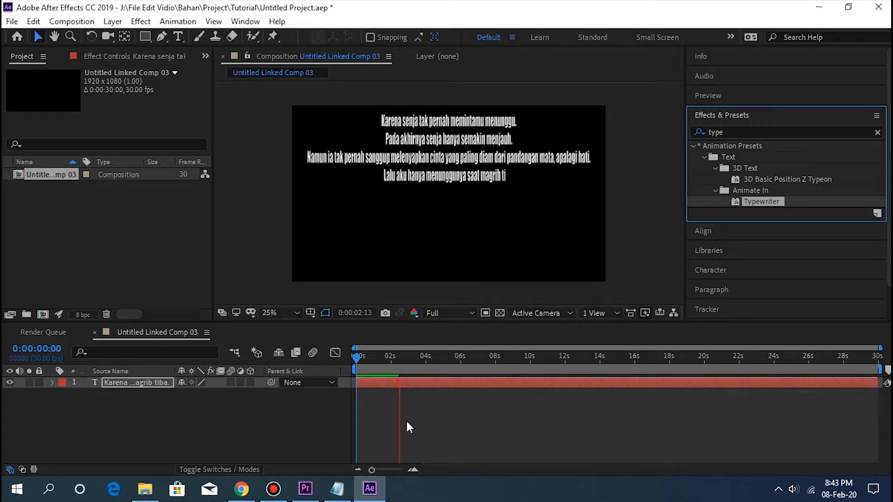
pyautogui.press('space')
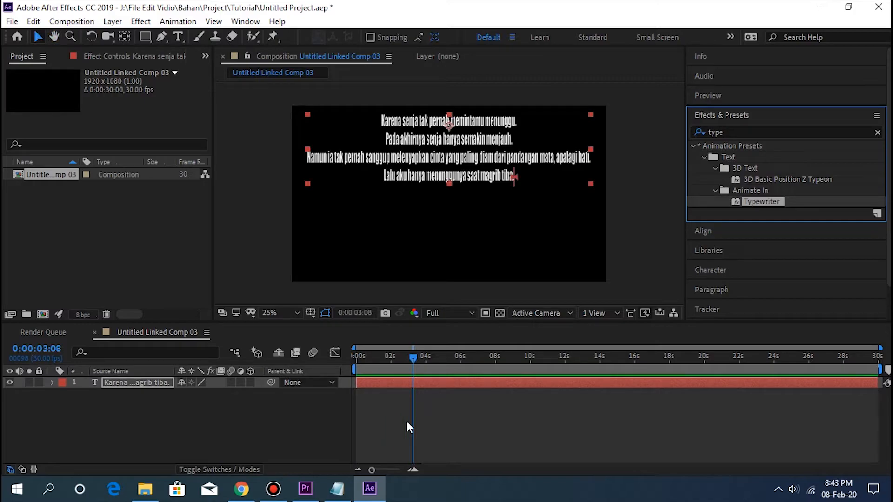
pyautogui.press('space')
pyautogui.press('space')
# Step: Reveal the first verse layer's Scale property and start keyframing it at 0:00:05:29, keeping the current scale
pyautogui.moveTo(425, 361); pyautogui.dragTo(494, 368)
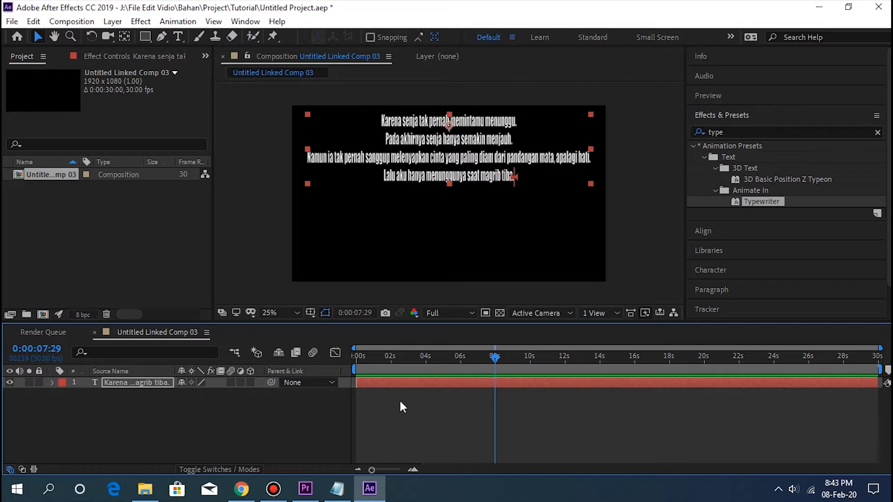
pyautogui.moveTo(495, 357); pyautogui.dragTo(432, 361)
pyautogui.moveTo(440, 361); pyautogui.dragTo(460, 362)
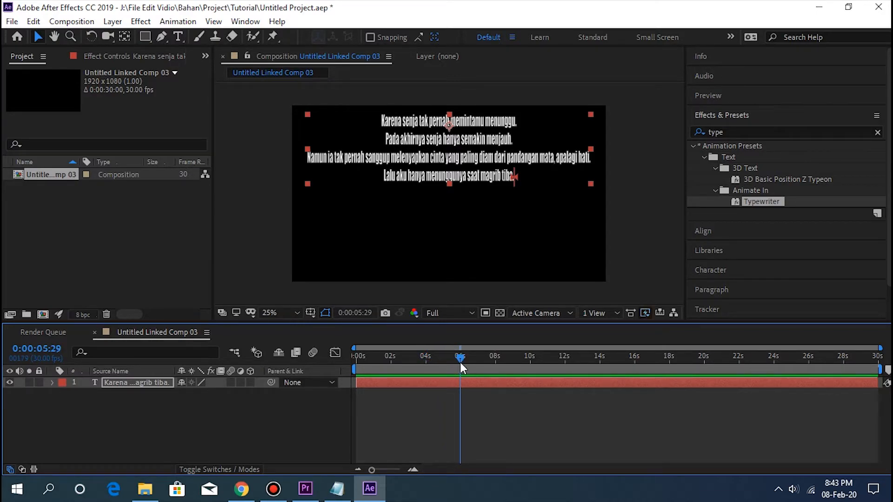
pyautogui.click(85, 384)
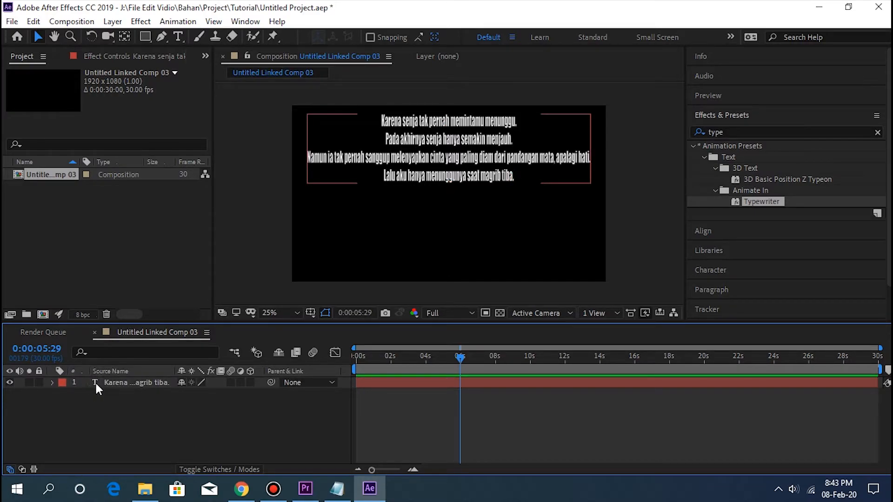
pyautogui.click(91, 380)
pyautogui.rightClick(84, 381)
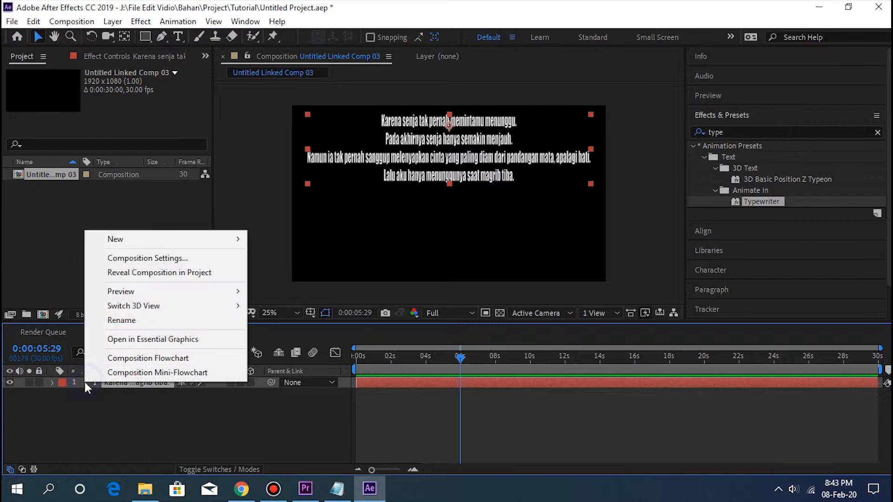
pyautogui.click(84, 381)
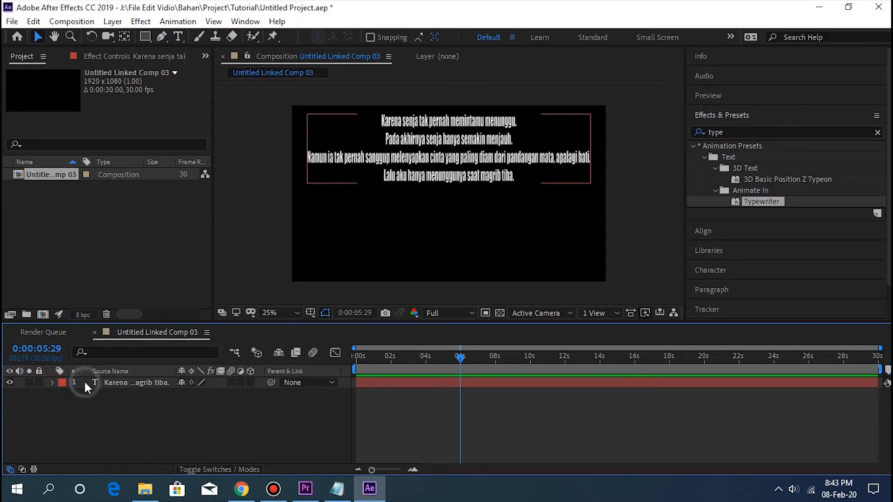
pyautogui.click(117, 383)
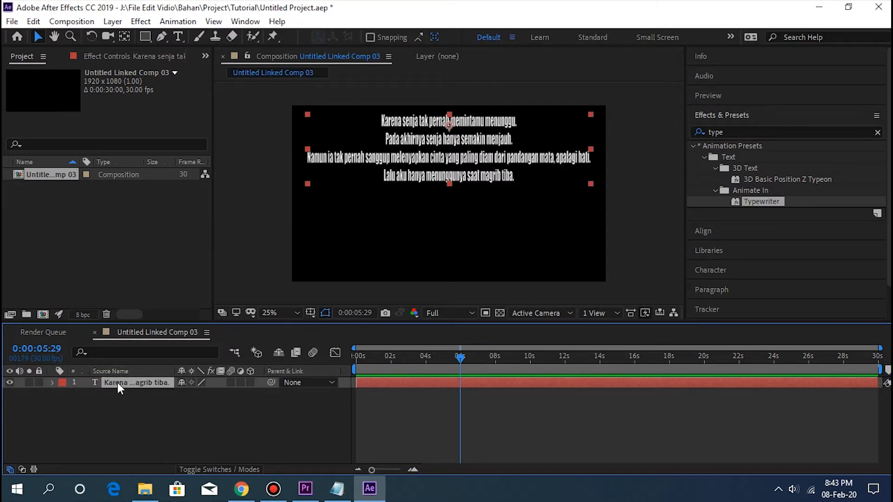
pyautogui.press('s')
pyautogui.click(84, 394)
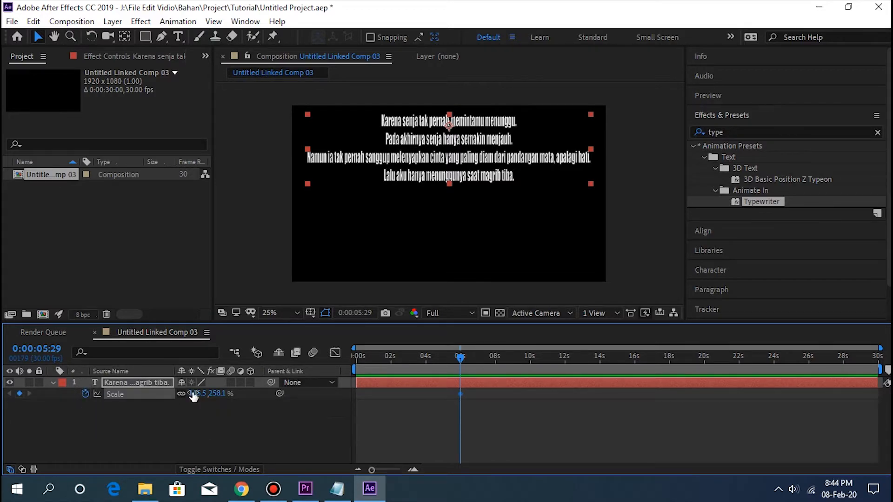
# Step: Add a second Scale keyframe at 0:00:07:29 on the first verse layer and set its scale to 0%
pyautogui.moveTo(459, 359); pyautogui.dragTo(495, 368)
pyautogui.click(18, 394)
pyautogui.click(201, 394)
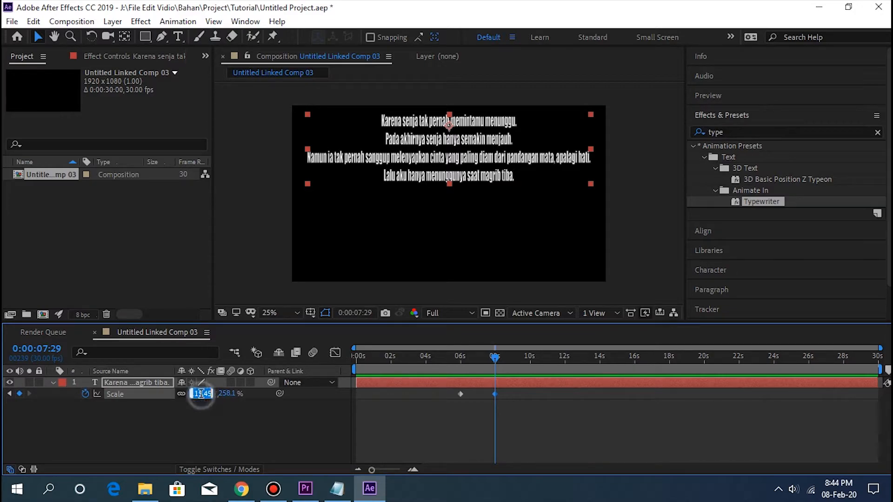
pyautogui.write('0')
pyautogui.press('Return')
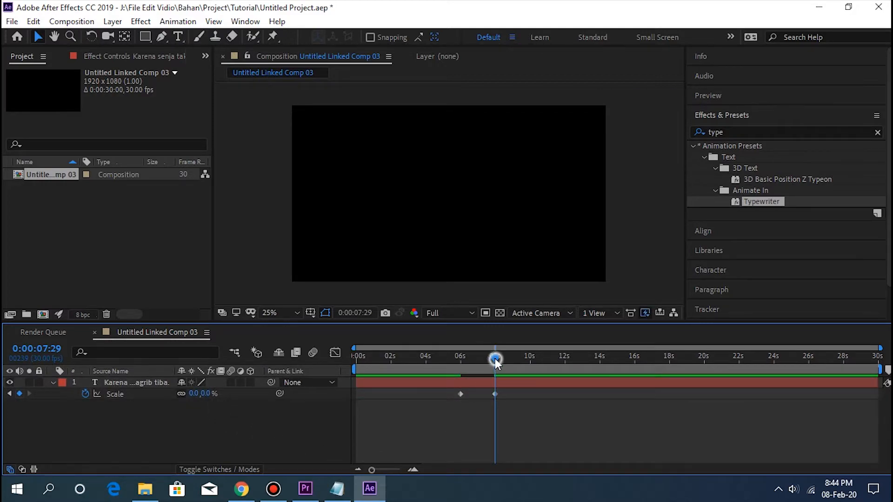
# Step: Preview the first verse's typing and shrinking animation from the start of the composition
pyautogui.moveTo(496, 360); pyautogui.dragTo(345, 369)
pyautogui.press('space')
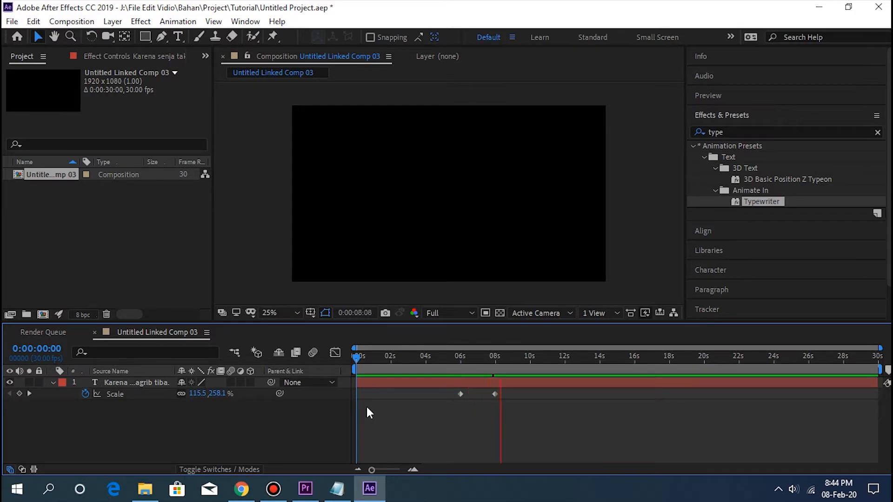
pyautogui.press('space')
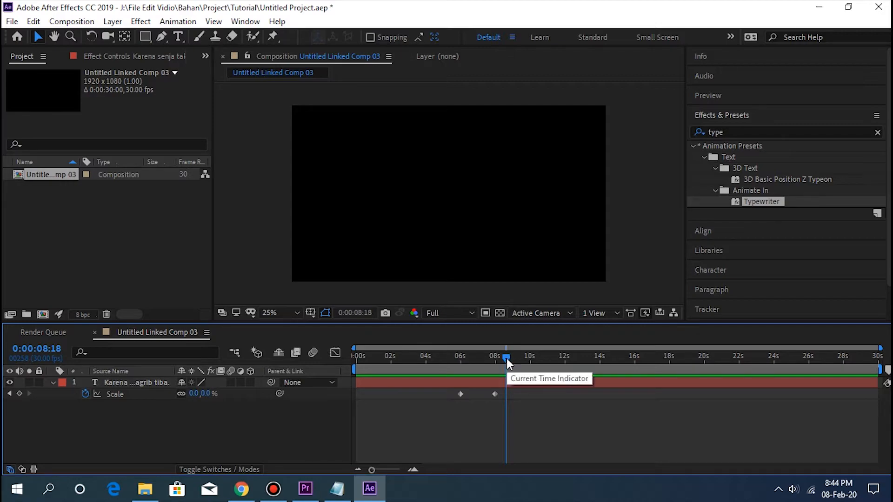
# Step: With the current time at 0:00:08:15, add a new text layer containing the second verse, "Senja tak pernah salah…", copied from Senja.txt in Notepad
pyautogui.moveTo(506, 358)
pyautogui.mouseDown()
pyautogui.moveTo(495, 358)
pyautogui.moveTo(504, 361)
pyautogui.mouseUp()
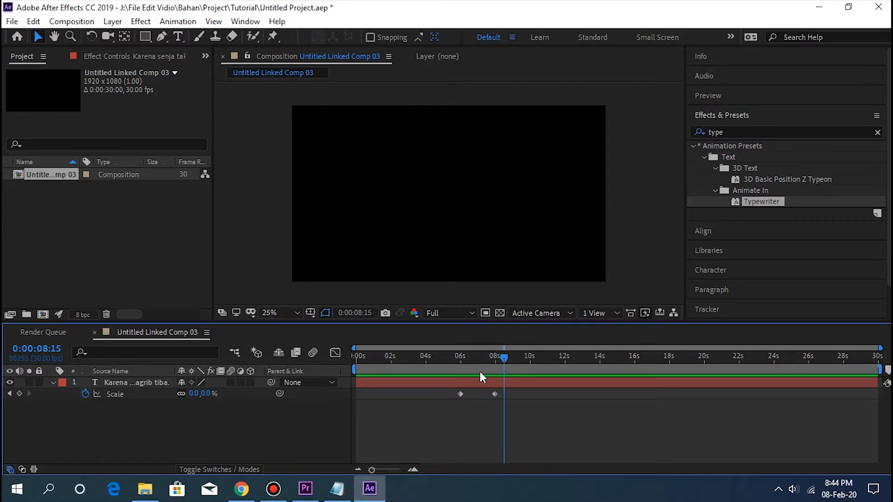
pyautogui.rightClick(280, 425)
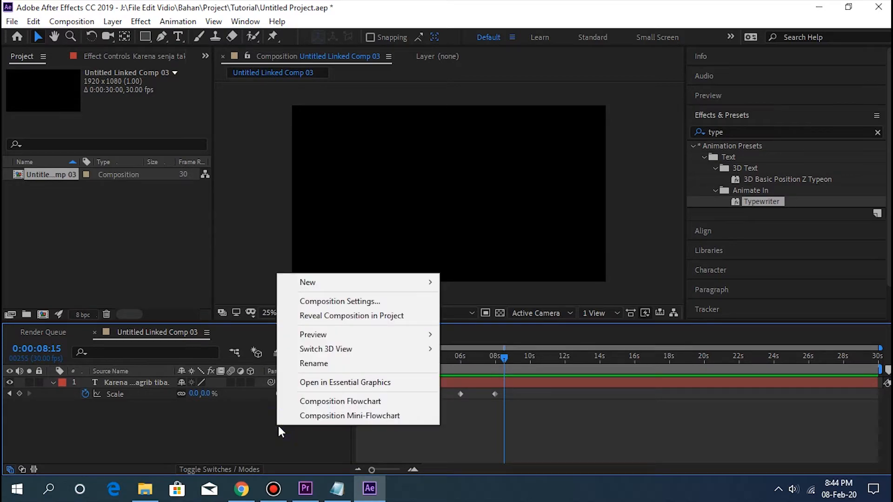
pyautogui.moveTo(371, 284)
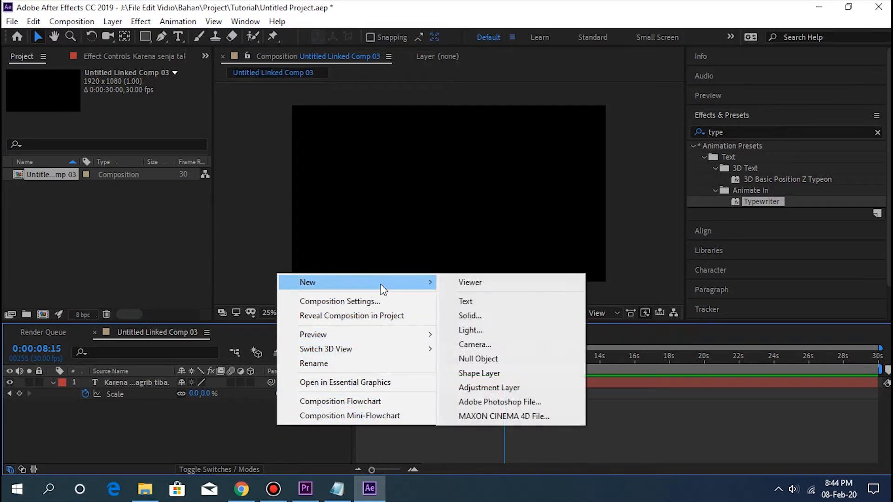
pyautogui.click(468, 307)
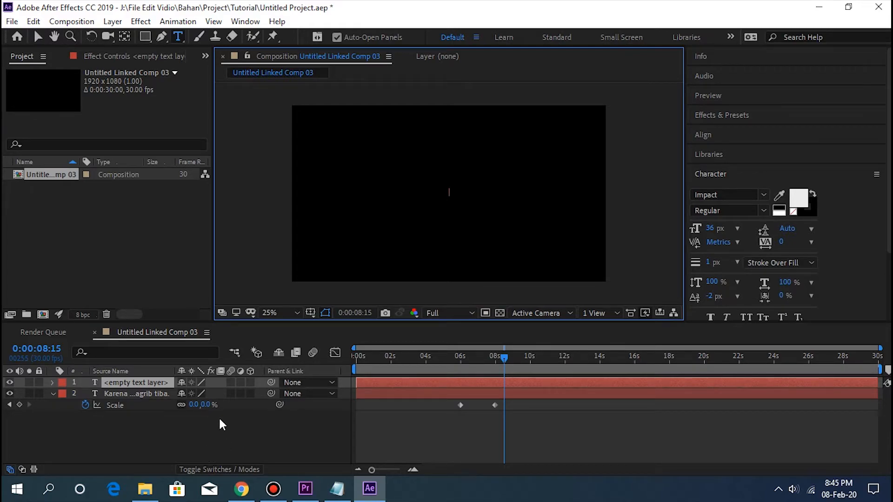
pyautogui.click(337, 489)
pyautogui.moveTo(320, 182); pyautogui.dragTo(232, 142)
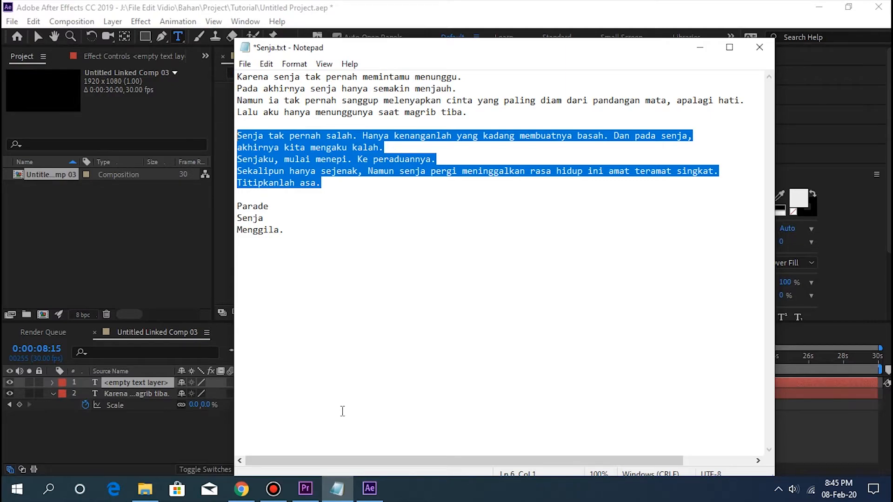
pyautogui.click(368, 489)
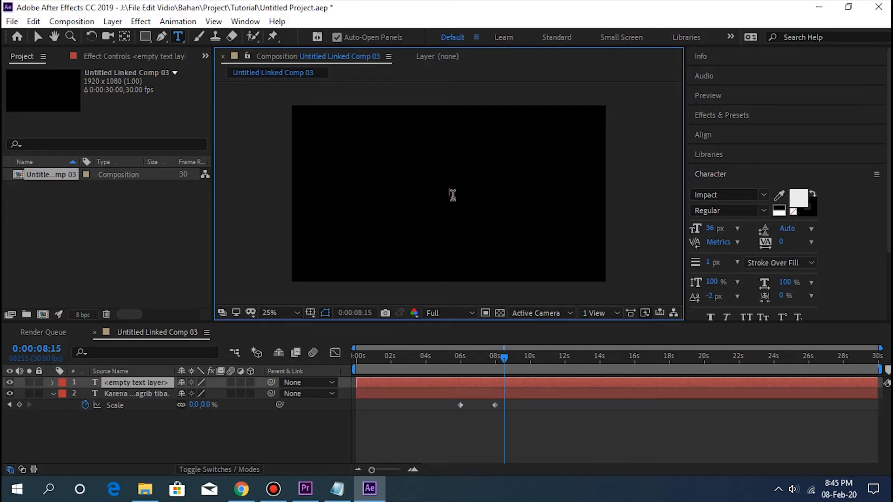
pyautogui.write('Senja tak pernah salah. Hanya kenanganlah yang kadang membuatnya basah. Dan pada senja, akhirnya kita mengaku kalah. Senjaku, mulai menepi. Ke peraduannya. Sekalipun hanya sejenak. Namun senja pergi meninggalkan rasa hidup ini amat teramat singkat. Titipkanlah asa.')
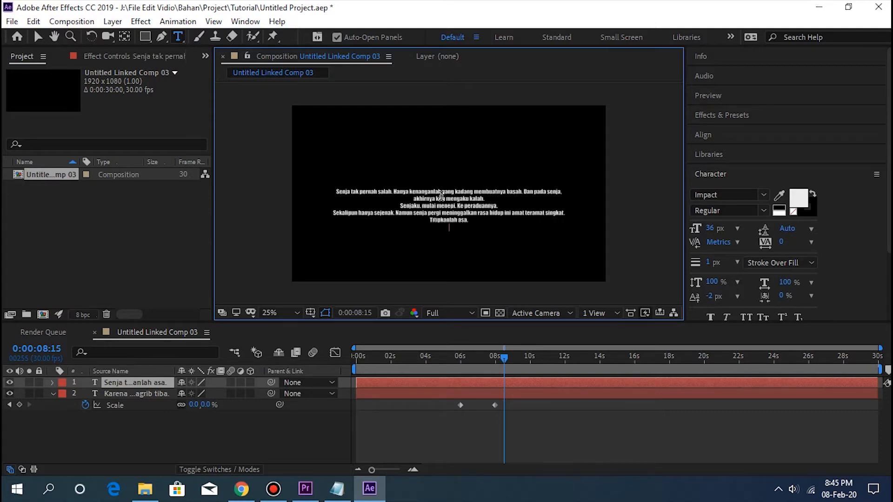
# Step: Move the second verse near the top of the frame and enlarge it to span nearly the full frame width
pyautogui.click(39, 38)
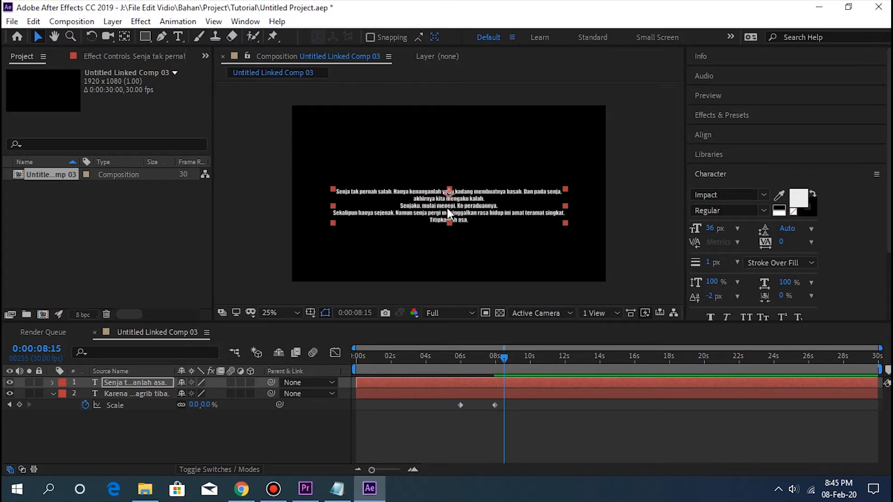
pyautogui.moveTo(447, 208); pyautogui.dragTo(456, 169)
pyautogui.moveTo(565, 146); pyautogui.dragTo(595, 144)
# Step: Nudge the second verse sideways until it sits horizontally centred in the frame
pyautogui.press('Left')
pyautogui.press('Left')
pyautogui.press('Left')
pyautogui.press('Left')
pyautogui.press('Left')
pyautogui.press('Left')
pyautogui.press('Left')
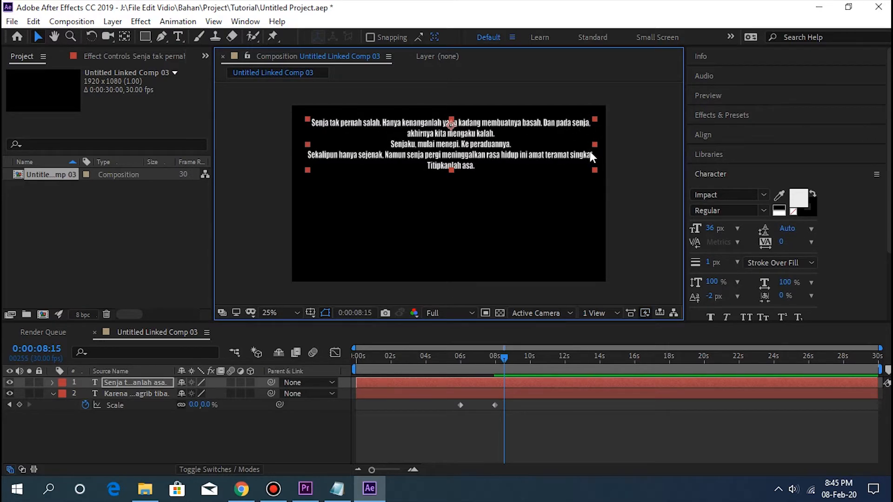
pyautogui.press('Right')
pyautogui.press('Right')
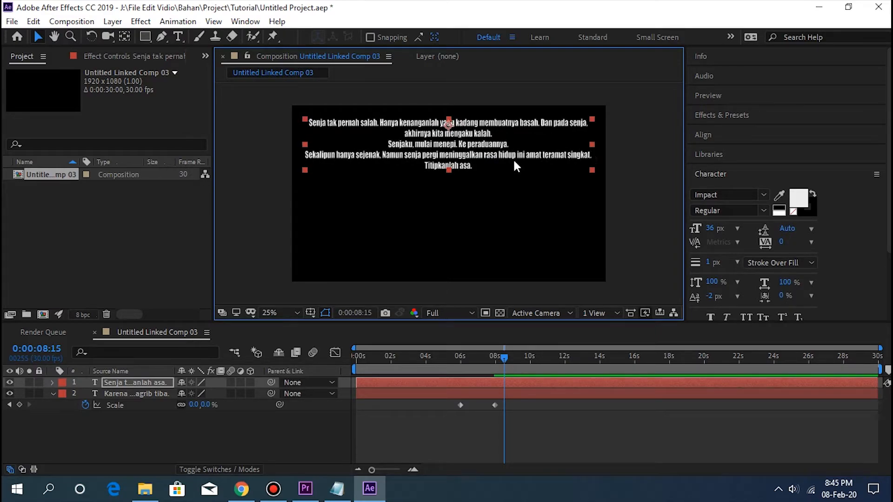
# Step: Stretch the second verse slightly taller and nudge it down a little from the frame's upper edge
pyautogui.moveTo(447, 171); pyautogui.dragTo(448, 182)
pyautogui.press('Down')
pyautogui.press('Down')
pyautogui.press('Down')
pyautogui.press('Down')
pyautogui.press('Down')
pyautogui.press('Down')
pyautogui.press('Down')
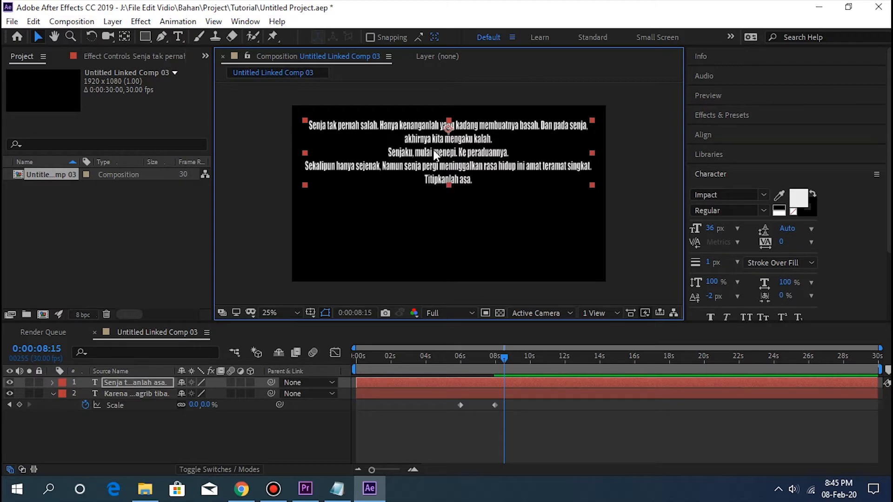
# Step: Apply the Typewriter preset to the second verse layer at 0:00:08:15 and preview its animation
pyautogui.click(724, 116)
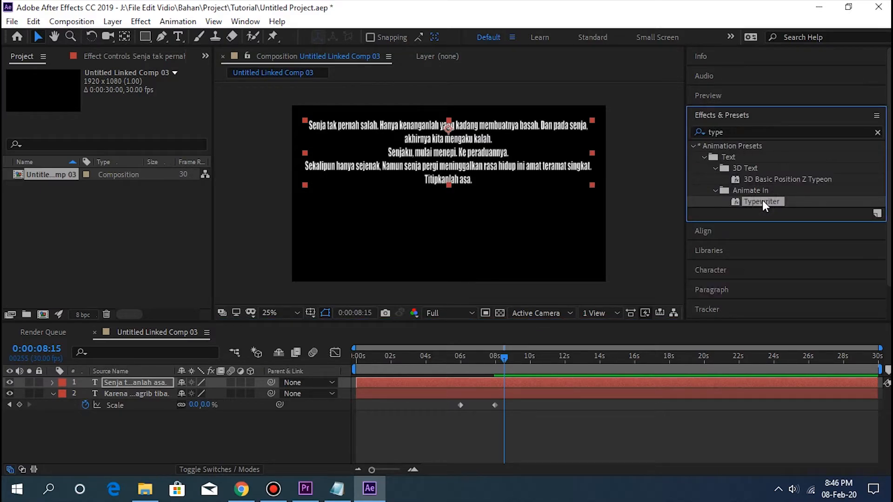
pyautogui.moveTo(762, 200); pyautogui.dragTo(144, 382)
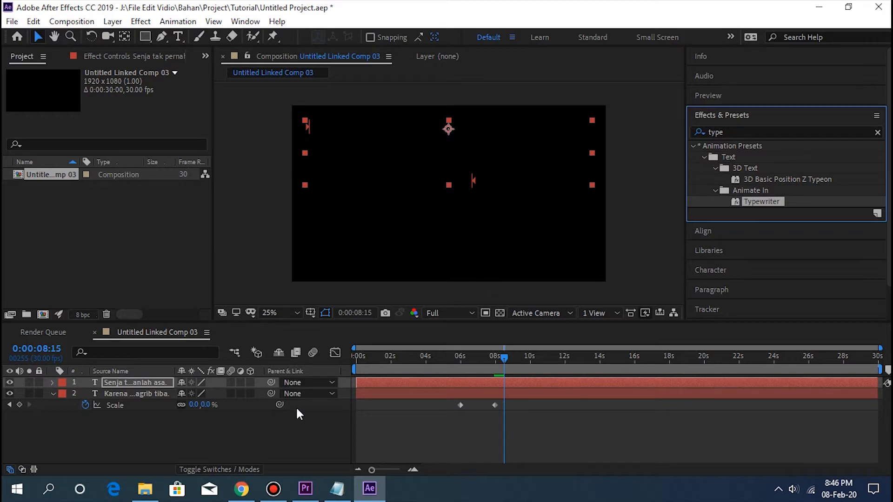
pyautogui.press('space')
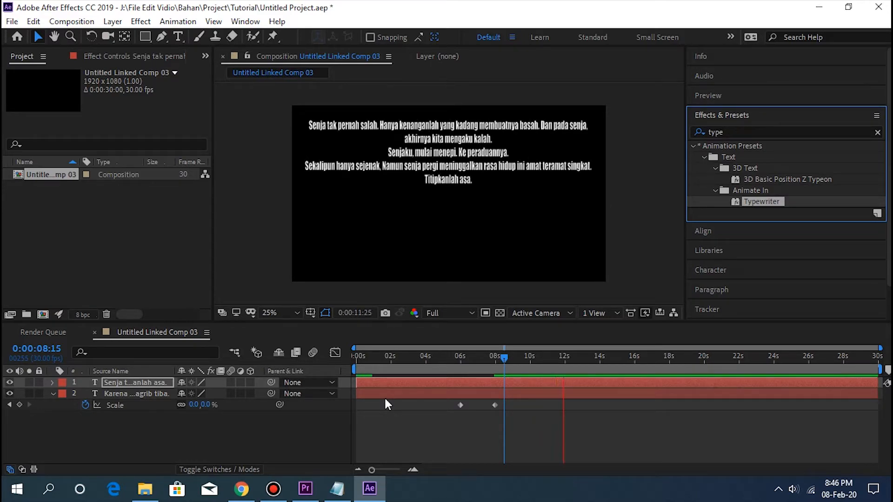
pyautogui.press('space')
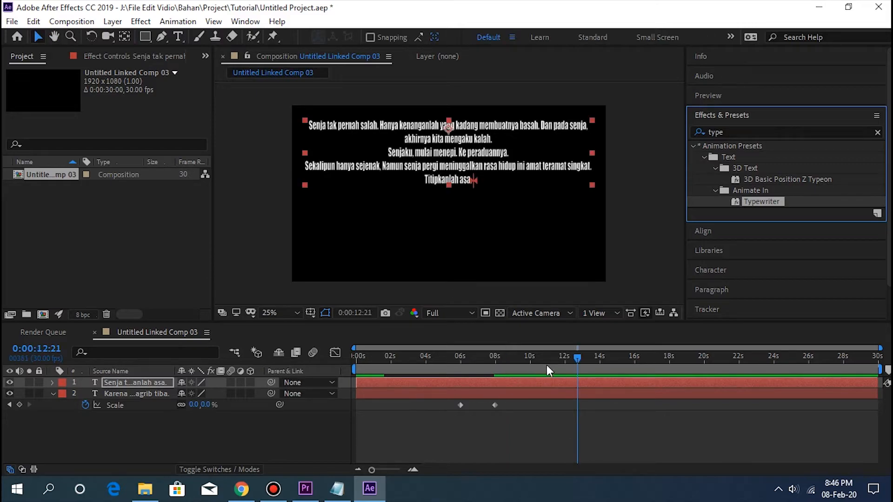
pyautogui.press('space')
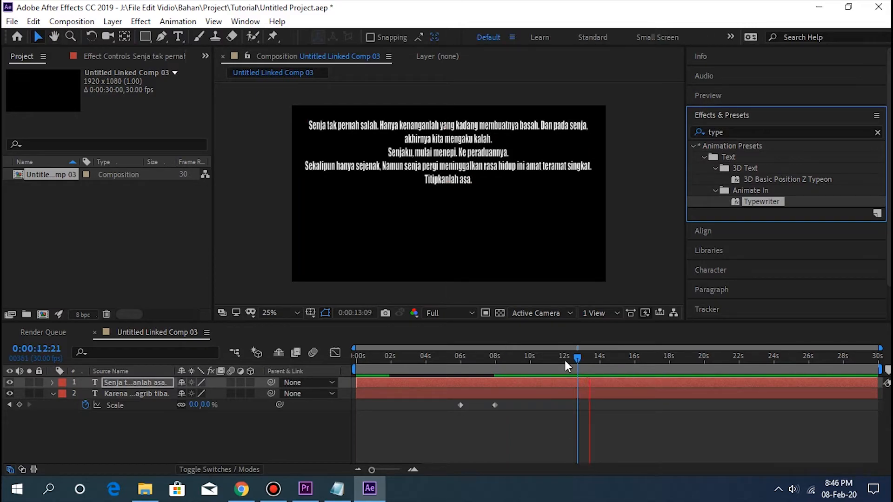
# Step: Stop the preview and start Scale keyframing on the second verse layer at 0:00:14:07
pyautogui.press('space')
pyautogui.moveTo(593, 359)
pyautogui.mouseDown()
pyautogui.moveTo(615, 361)
pyautogui.moveTo(604, 364)
pyautogui.mouseUp()
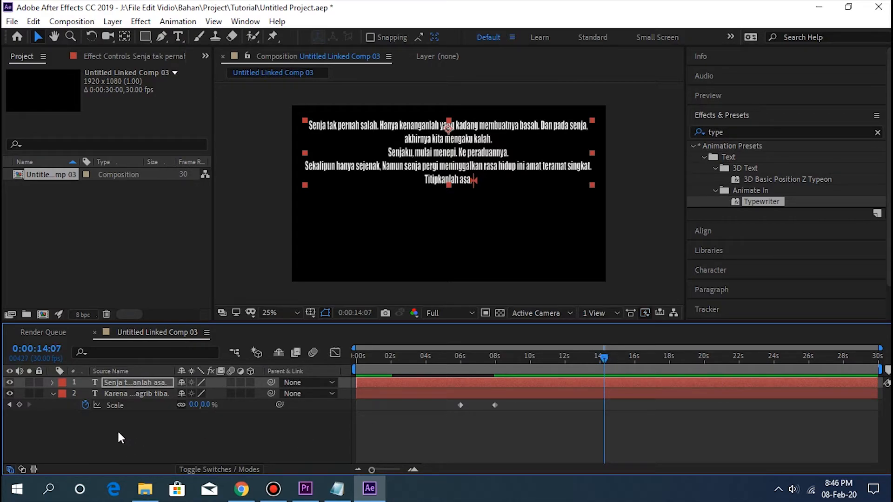
pyautogui.click(116, 383)
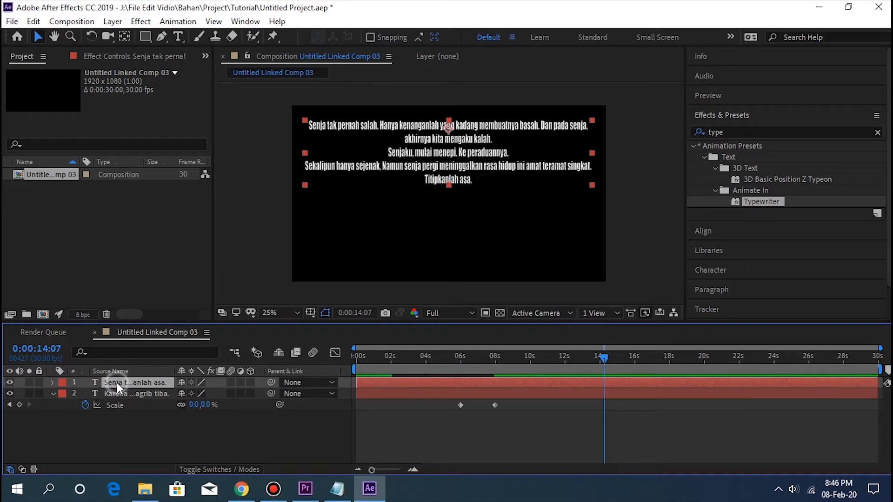
pyautogui.press('s')
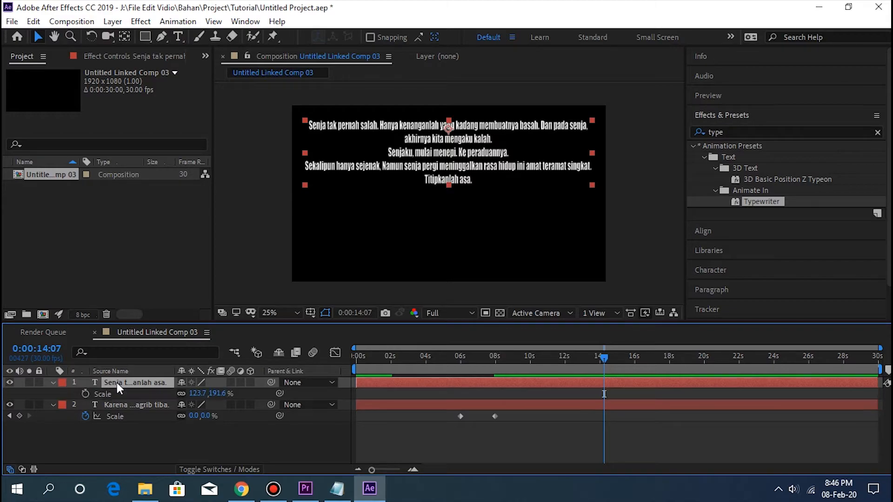
pyautogui.click(84, 394)
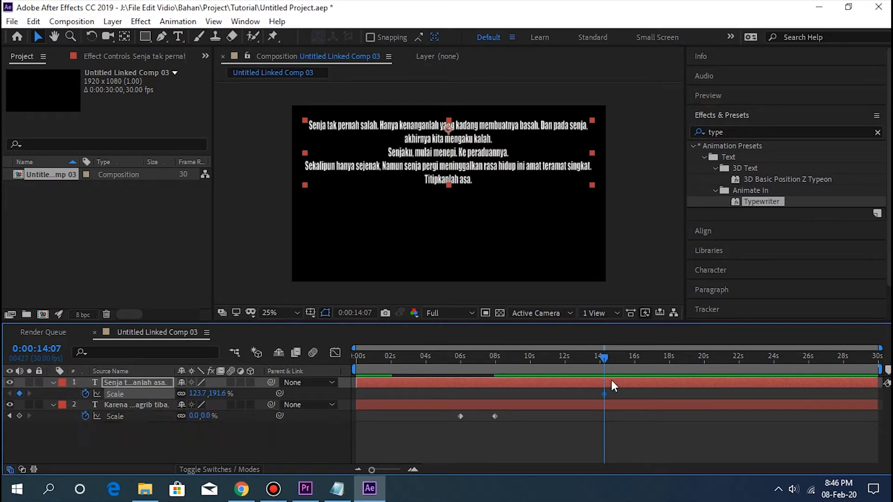
# Step: Add a second Scale keyframe to the second verse at 0:00:16:08 and set its scale to 0%
pyautogui.moveTo(601, 357); pyautogui.dragTo(638, 367)
pyautogui.click(19, 393)
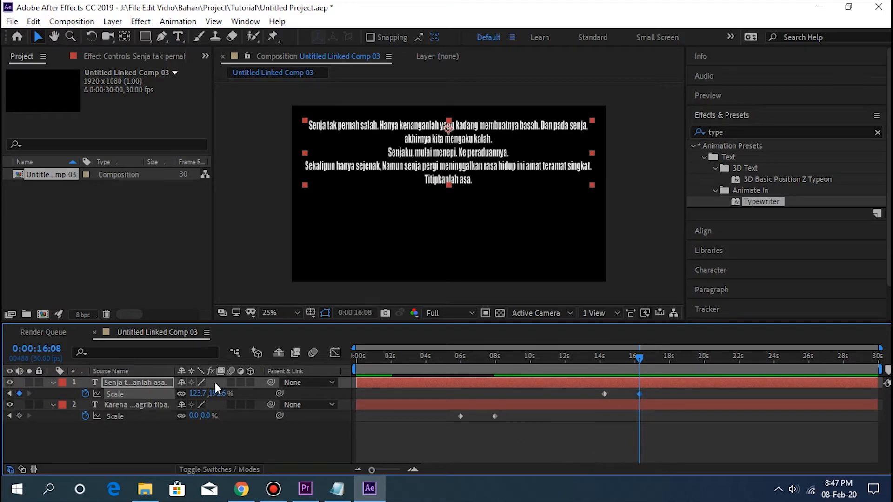
pyautogui.click(199, 394)
pyautogui.click(226, 394)
pyautogui.click(200, 393)
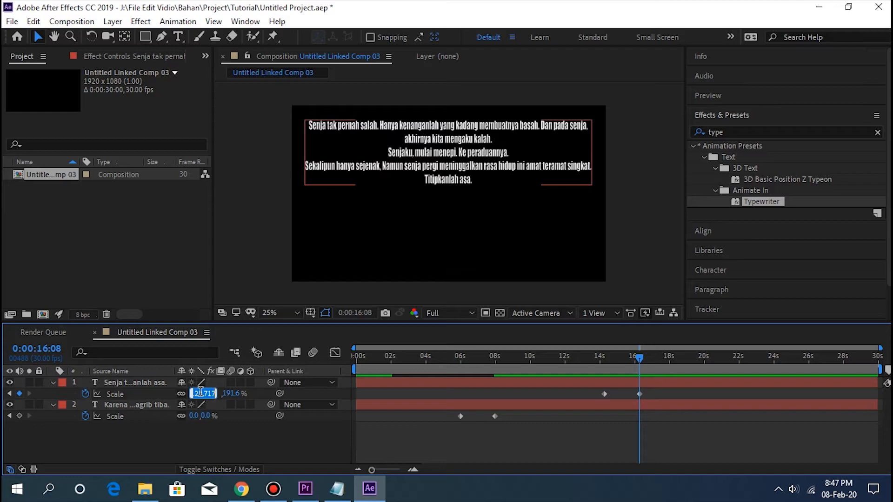
pyautogui.write('0')
pyautogui.click(263, 399)
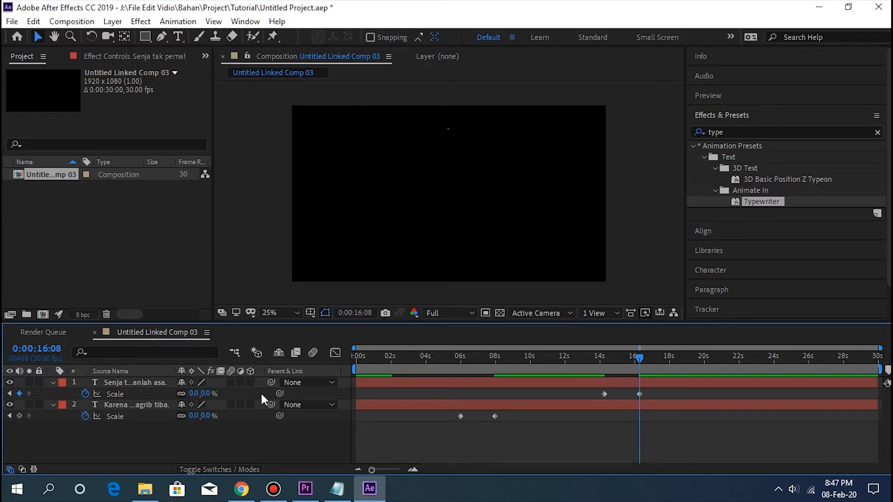
# Step: Preview the second verse typing on and shrinking away, starting from 0:00:09:20
pyautogui.moveTo(634, 366); pyautogui.dragTo(525, 364)
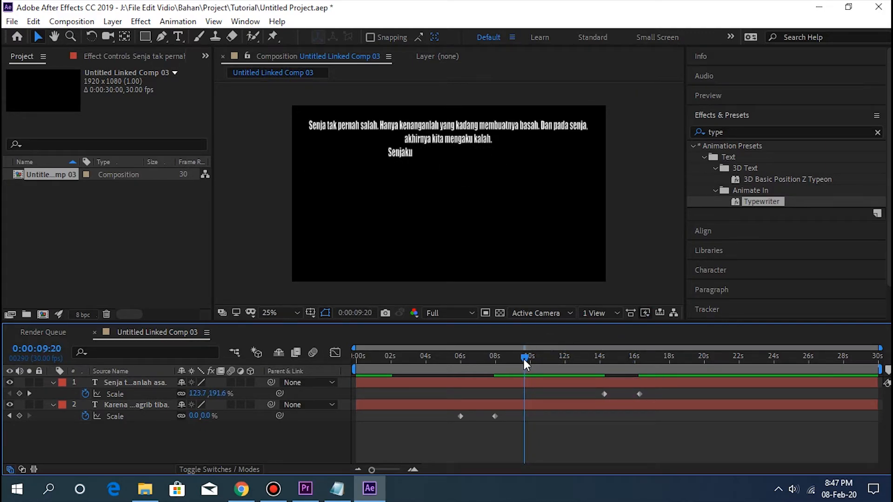
pyautogui.press('space')
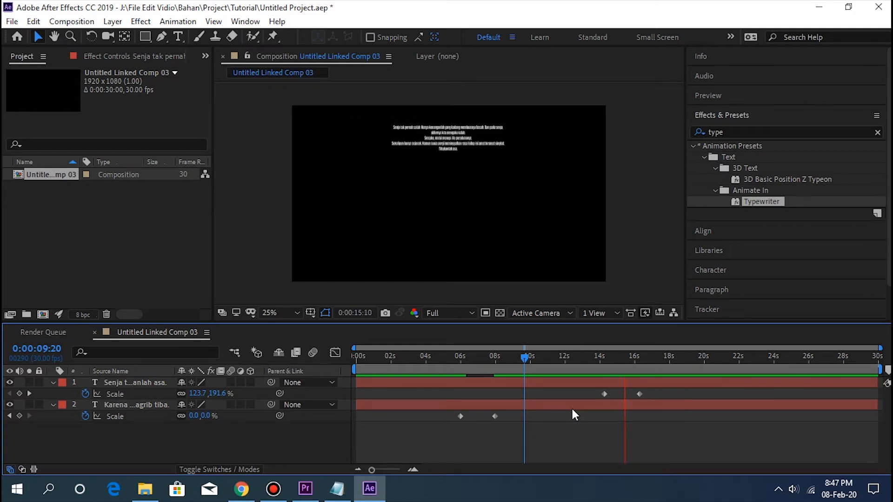
pyautogui.press('space')
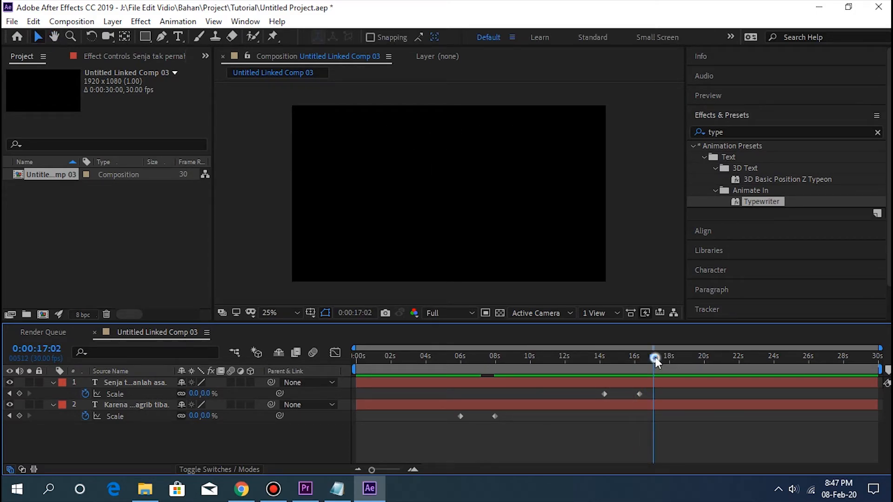
# Step: Set the current time to 0:00:16:24 and create a new empty text layer for the third verse
pyautogui.moveTo(654, 357); pyautogui.dragTo(651, 358)
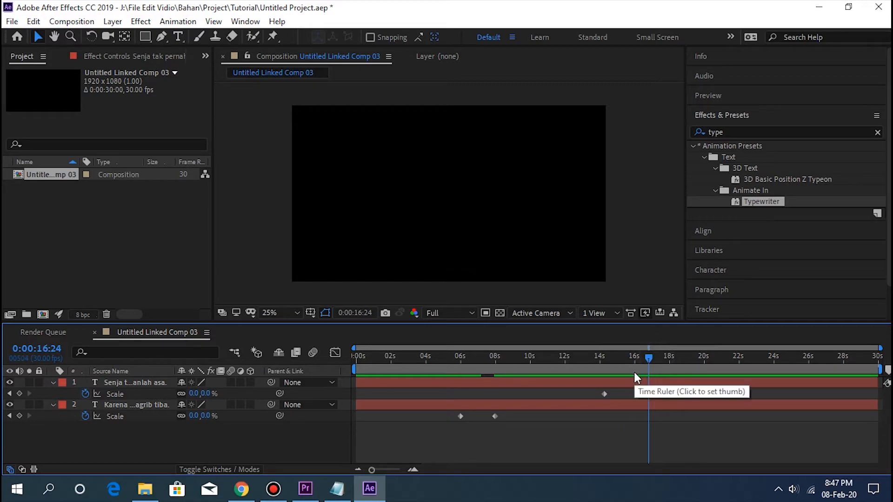
pyautogui.rightClick(281, 452)
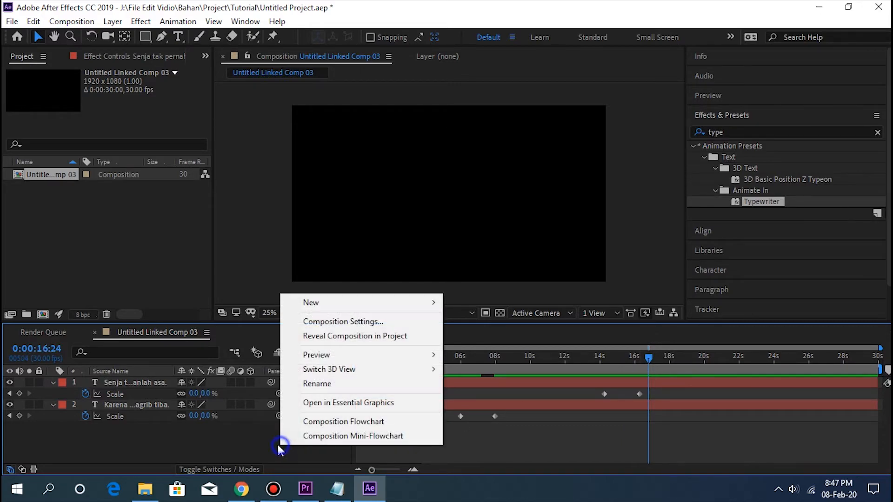
pyautogui.moveTo(404, 310)
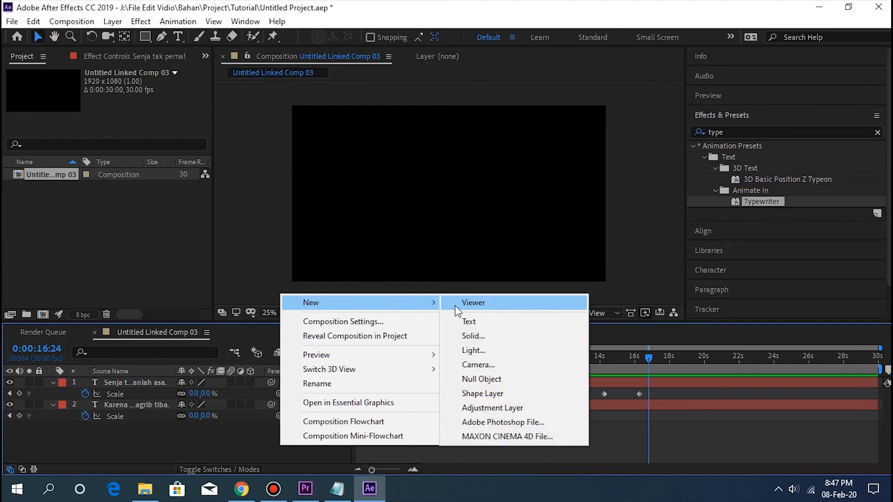
pyautogui.click(478, 321)
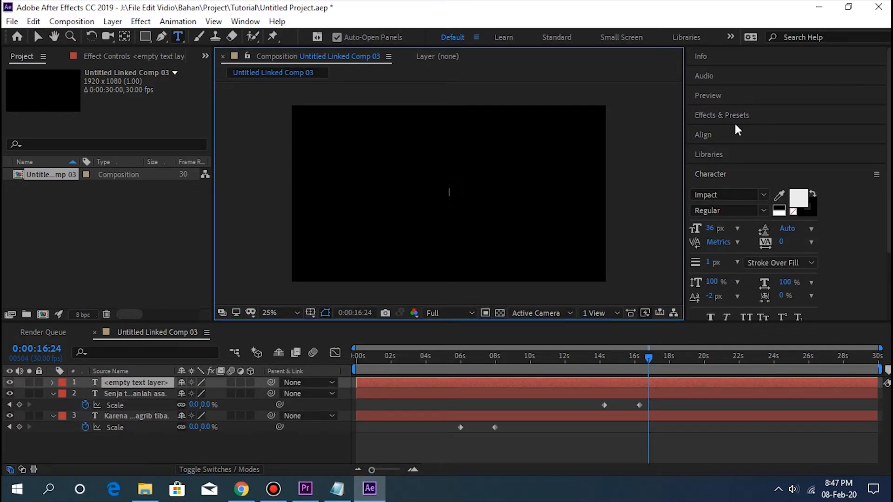
# Step: Copy the verse "Parade Senja Menggila." from Senja.txt in Notepad and paste it into the empty text layer in After Effects
pyautogui.click(324, 495)
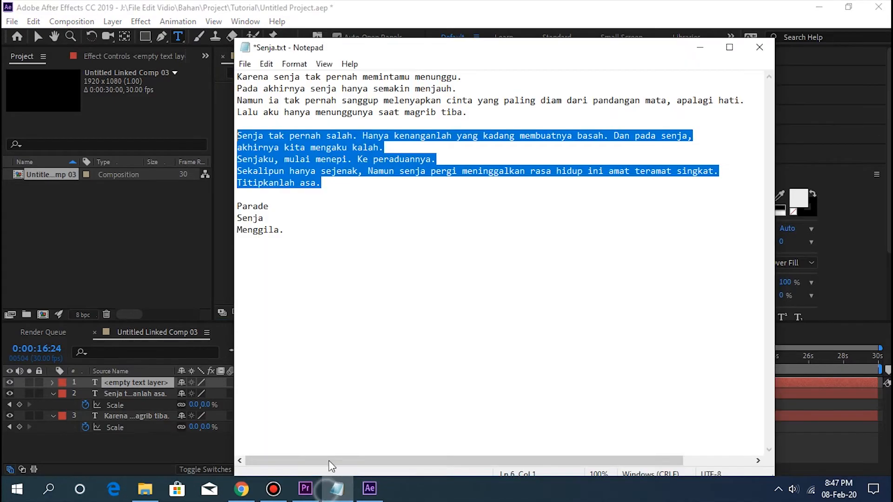
pyautogui.moveTo(286, 230); pyautogui.dragTo(236, 209)
pyautogui.hotkey('ctrl', 'c')
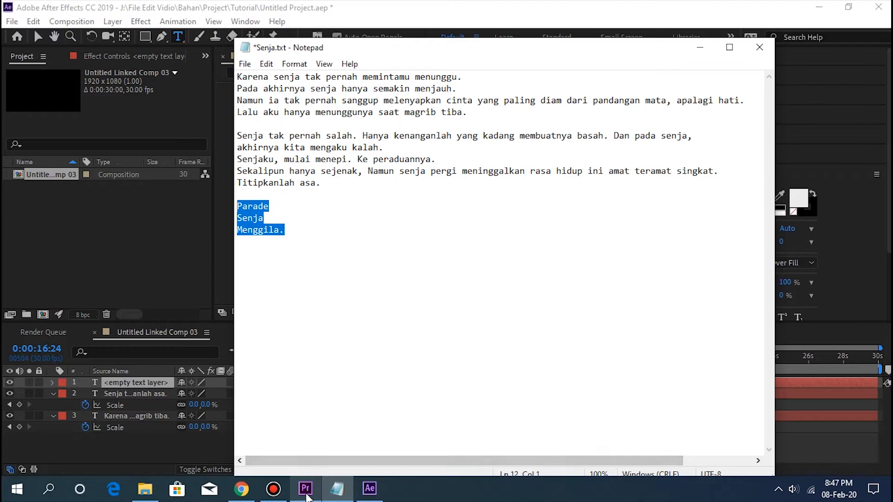
pyautogui.moveTo(307, 496)
pyautogui.click(369, 489)
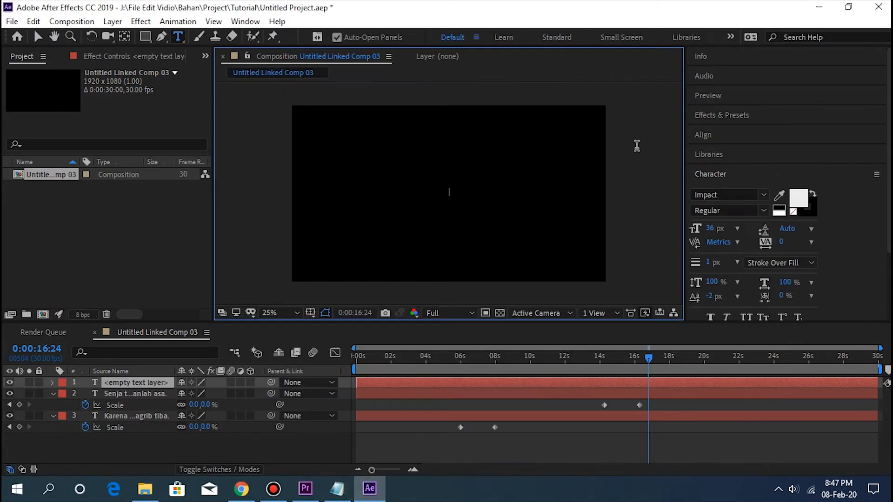
pyautogui.hotkey('ctrl', 'v')
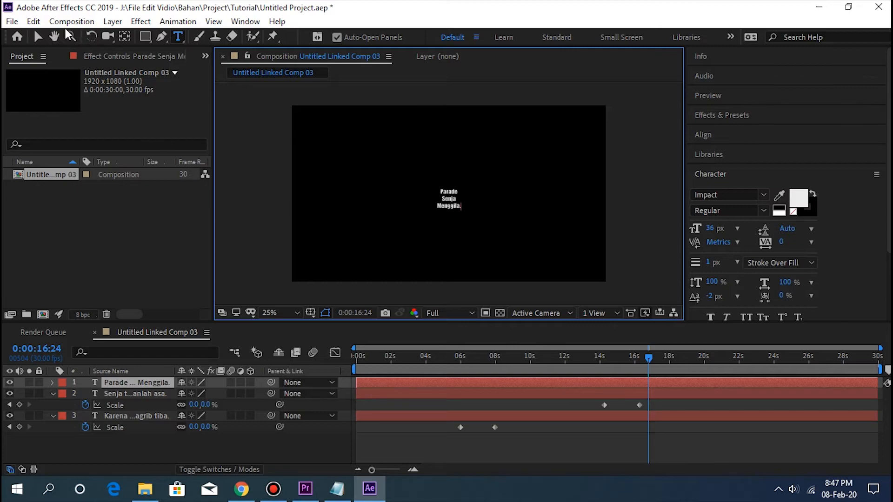
# Step: Move the third verse into the upper half of the frame and enlarge it to about 122 by 126%
pyautogui.click(38, 36)
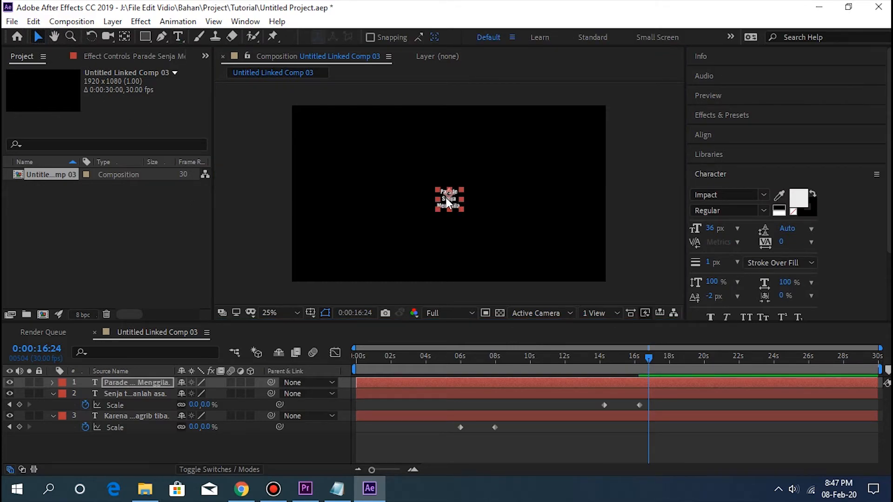
pyautogui.moveTo(445, 197); pyautogui.dragTo(454, 171)
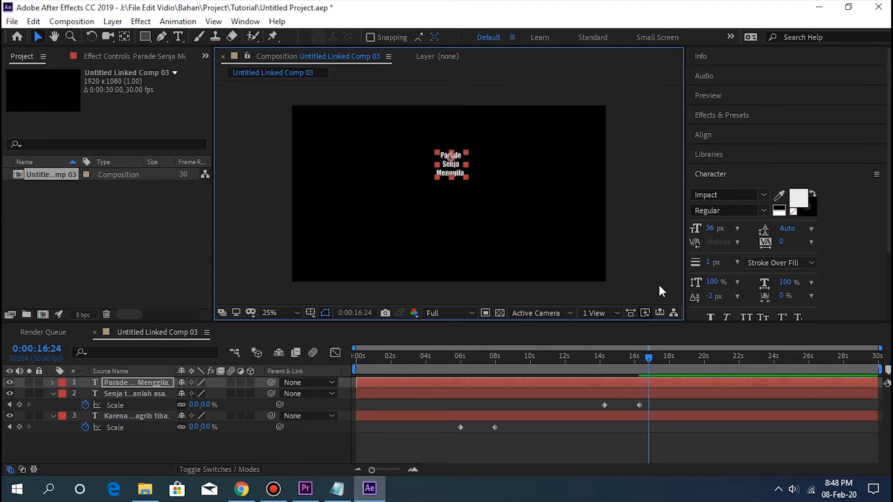
pyautogui.click(546, 261)
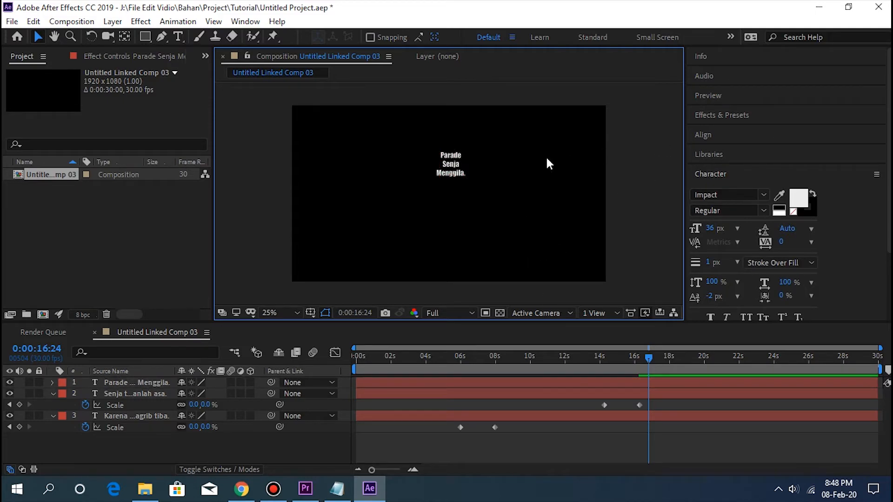
# Step: Apply the Typewriter preset to the third verse layer at 0:00:16:24 and preview its animation
pyautogui.click(448, 166)
pyautogui.click(737, 116)
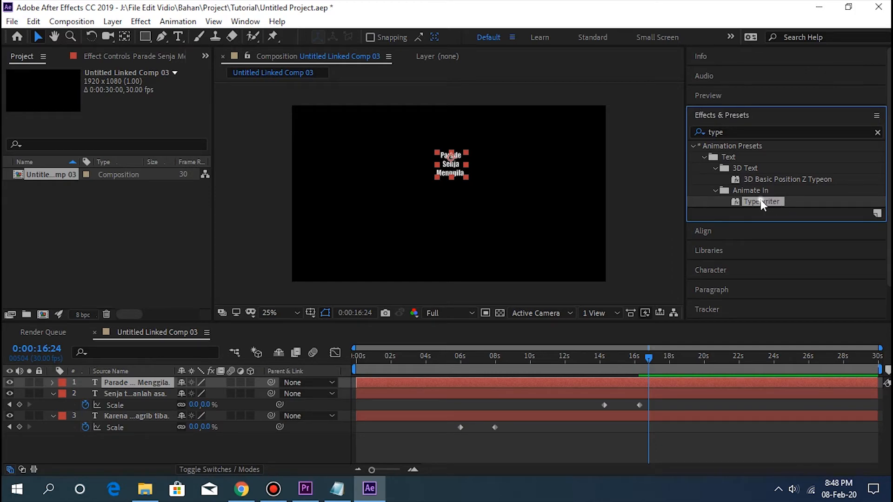
pyautogui.moveTo(761, 201); pyautogui.dragTo(143, 384)
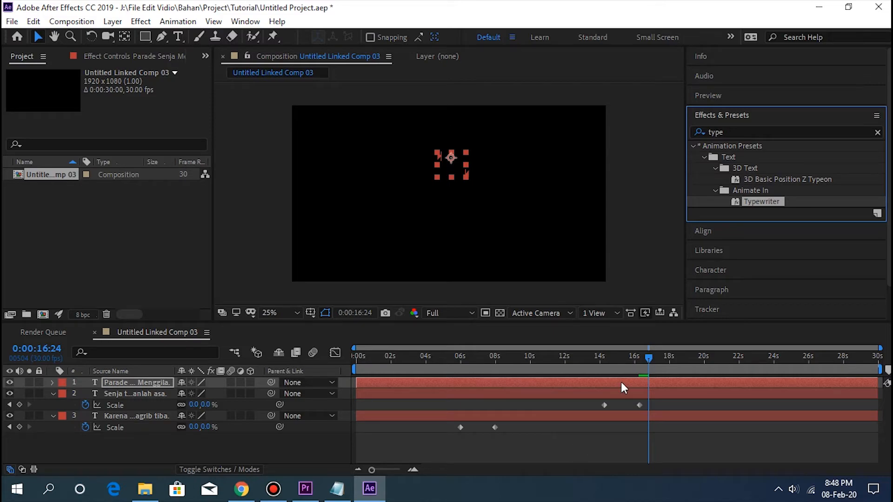
pyautogui.press('space')
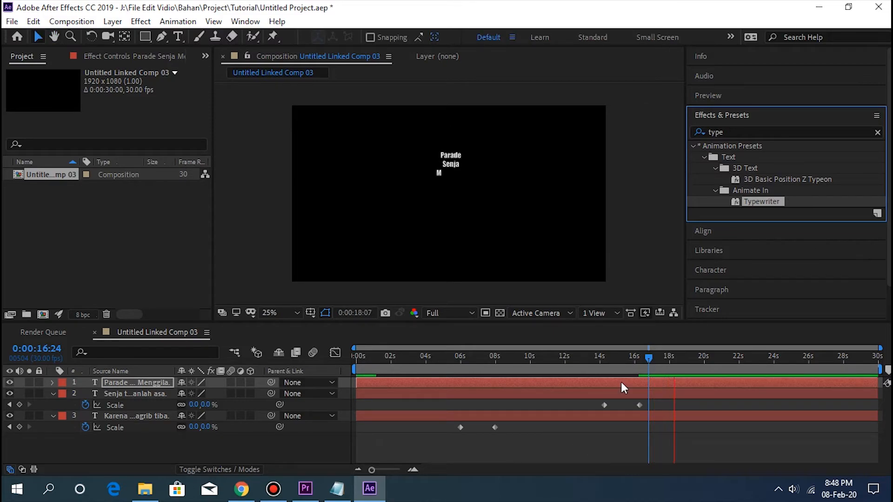
pyautogui.press('space')
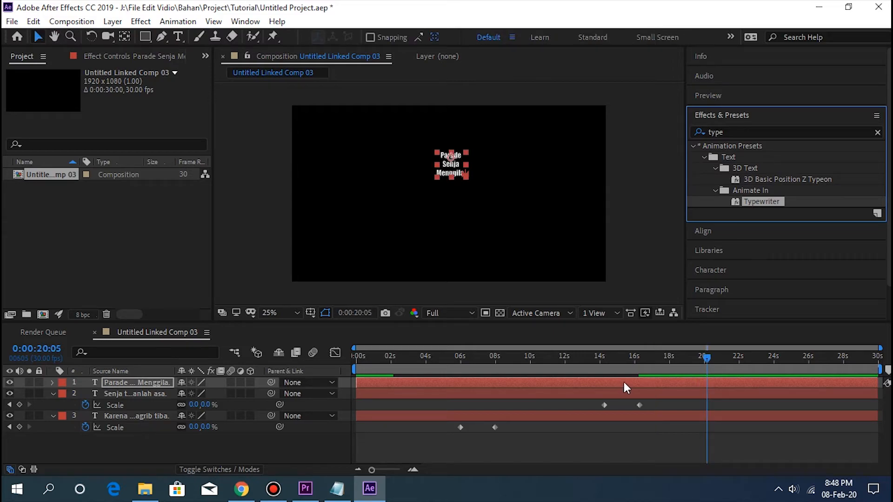
pyautogui.press('space')
pyautogui.press('space')
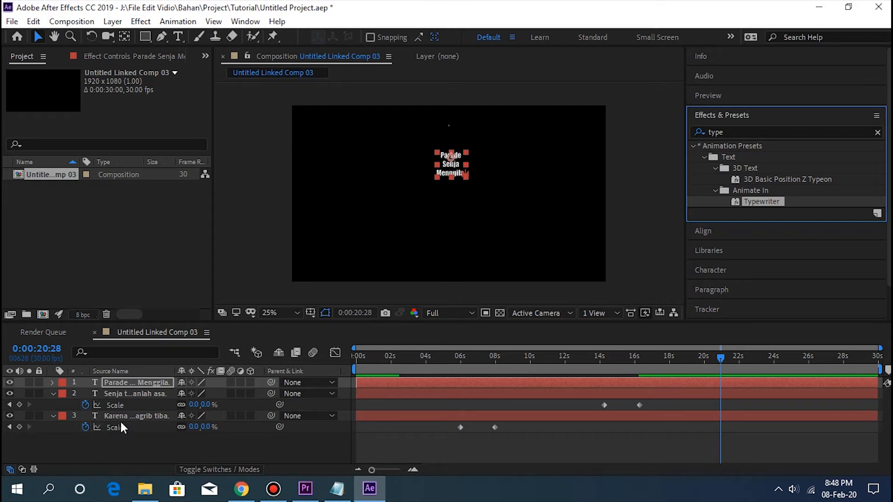
# Step: Start Scale keyframing on the third verse layer at 0:00:20:28
pyautogui.click(116, 384)
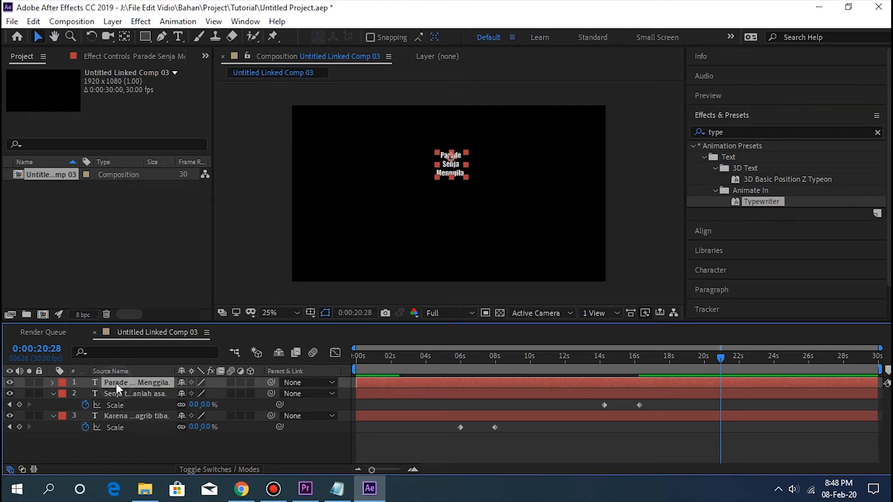
pyautogui.press('s')
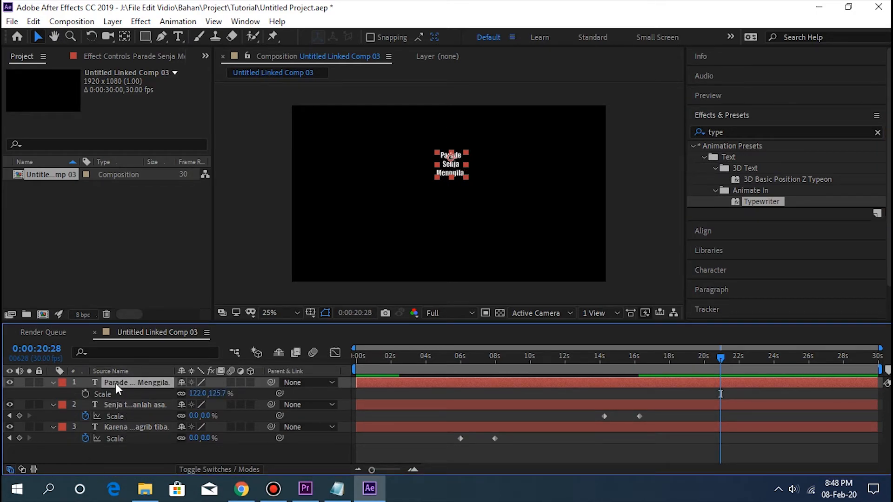
pyautogui.click(85, 394)
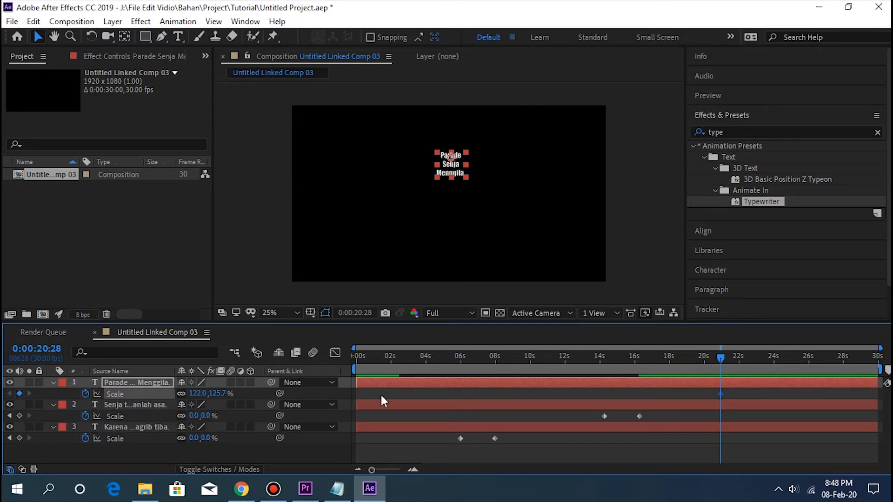
# Step: Add a second Scale keyframe to the third verse at 0:00:28:00 and set its scale to 0%
pyautogui.moveTo(721, 359); pyautogui.dragTo(844, 372)
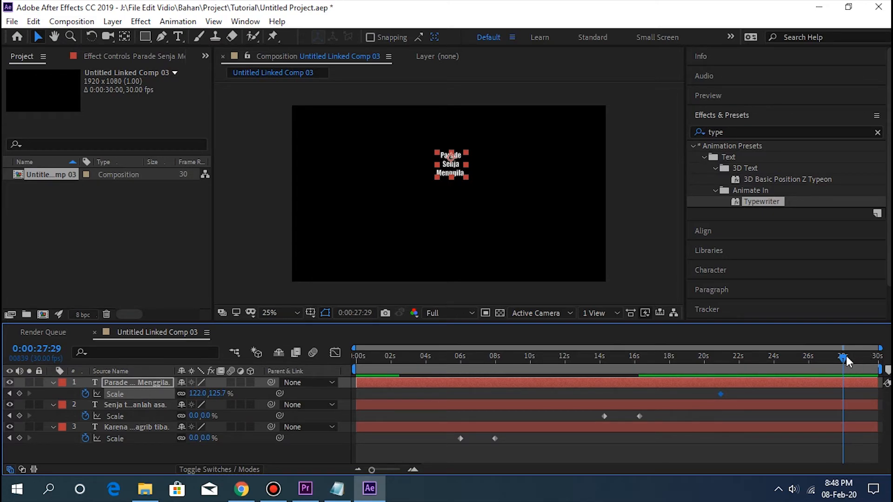
pyautogui.moveTo(844, 362)
pyautogui.mouseDown()
pyautogui.moveTo(827, 365)
pyautogui.moveTo(846, 367)
pyautogui.mouseUp()
pyautogui.click(19, 394)
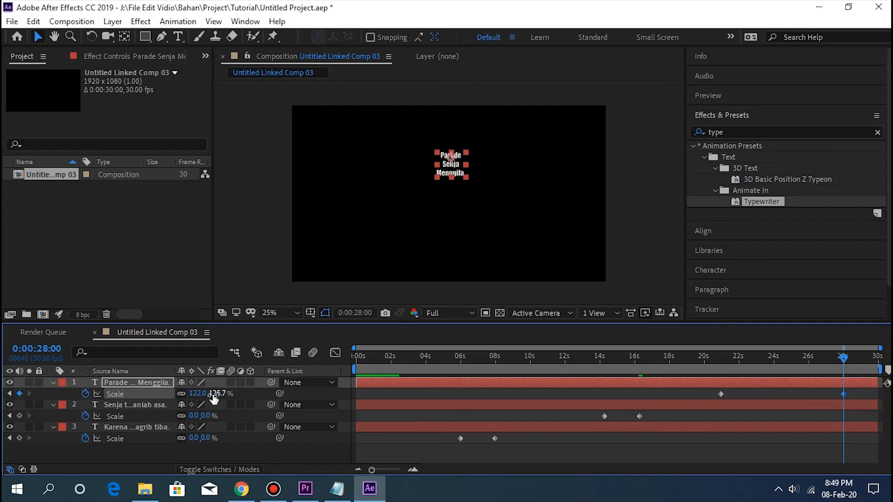
pyautogui.click(201, 394)
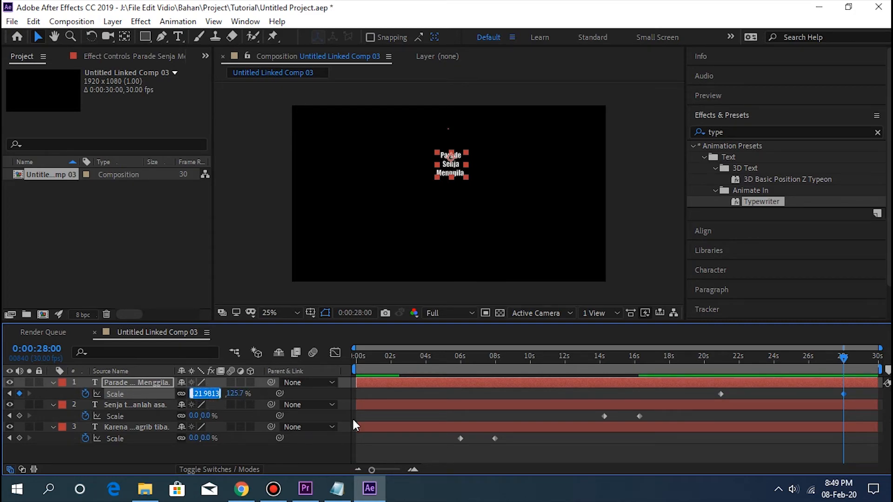
pyautogui.write('0')
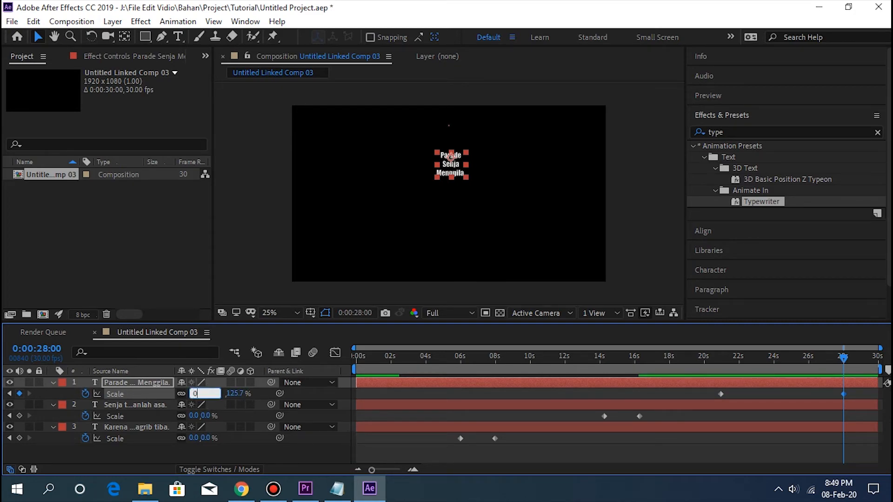
pyautogui.click(311, 394)
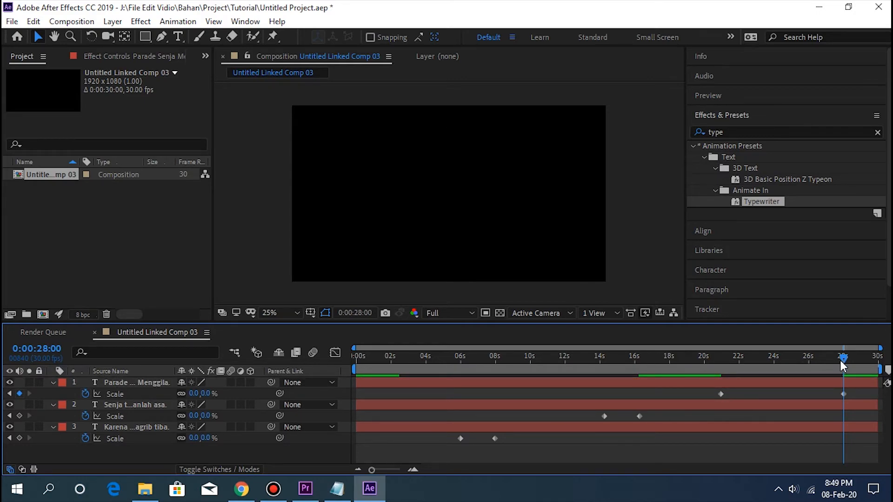
# Step: Preview the third verse shrinking away, playing the composition from about 0:00:20:07
pyautogui.moveTo(843, 359); pyautogui.dragTo(707, 385)
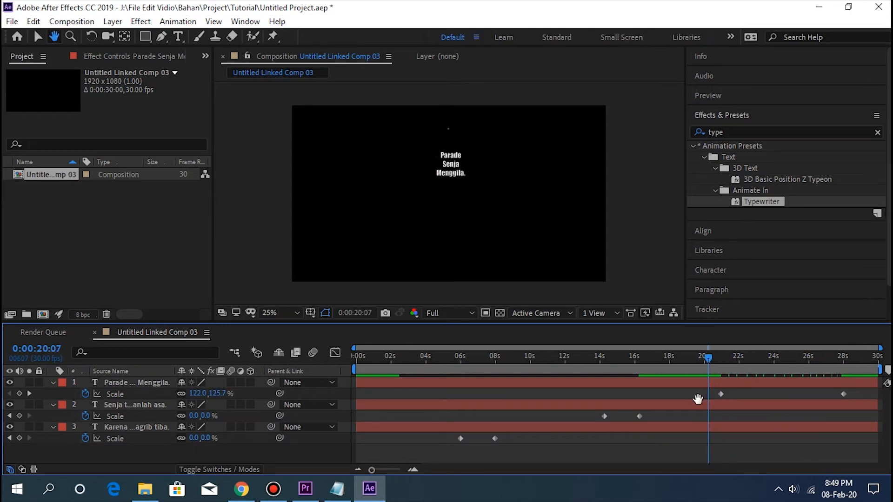
pyautogui.press('space')
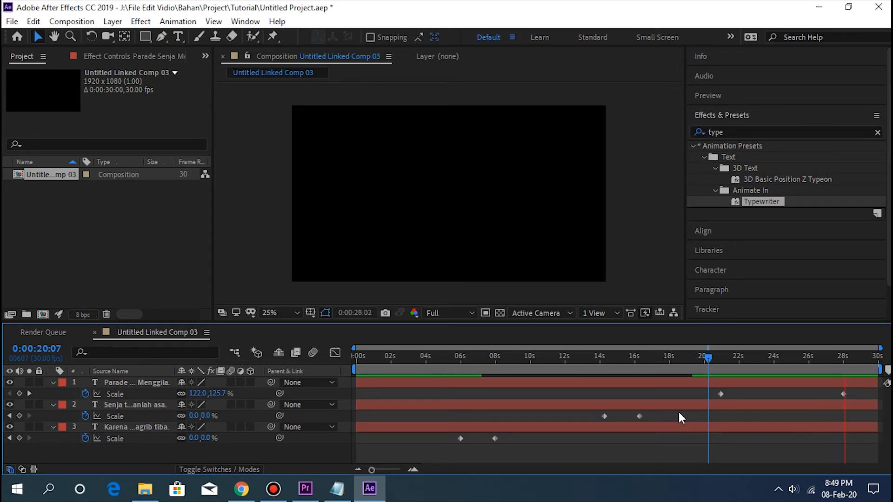
pyautogui.press('space')
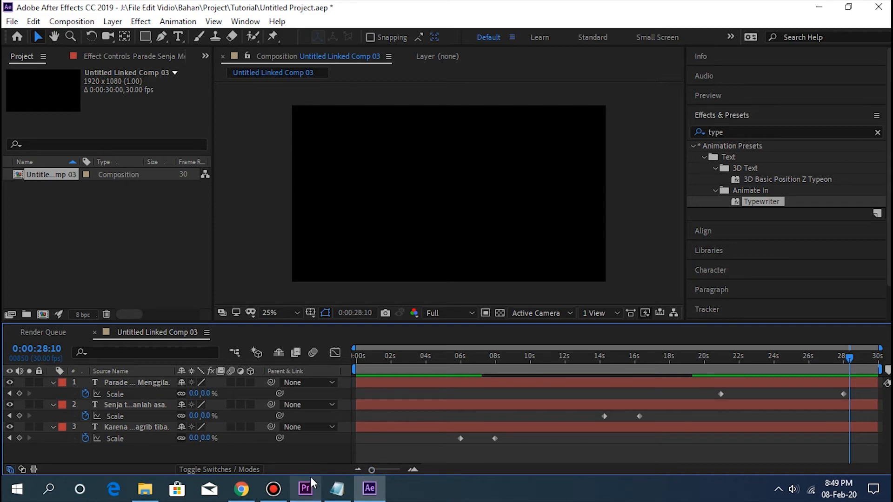
# Step: Switch to Premiere Pro and place the linked composition on track V2 above the night-sky clip, starting at 00:00:00:00
pyautogui.moveTo(309, 491)
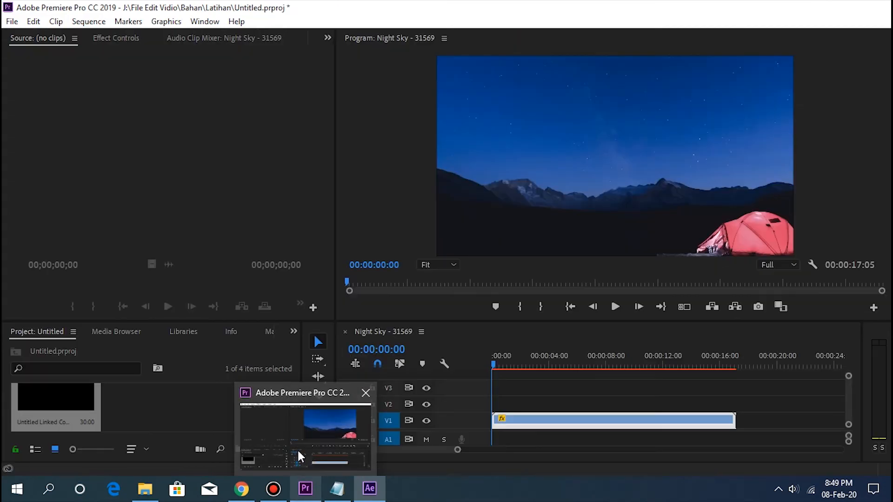
pyautogui.click(298, 452)
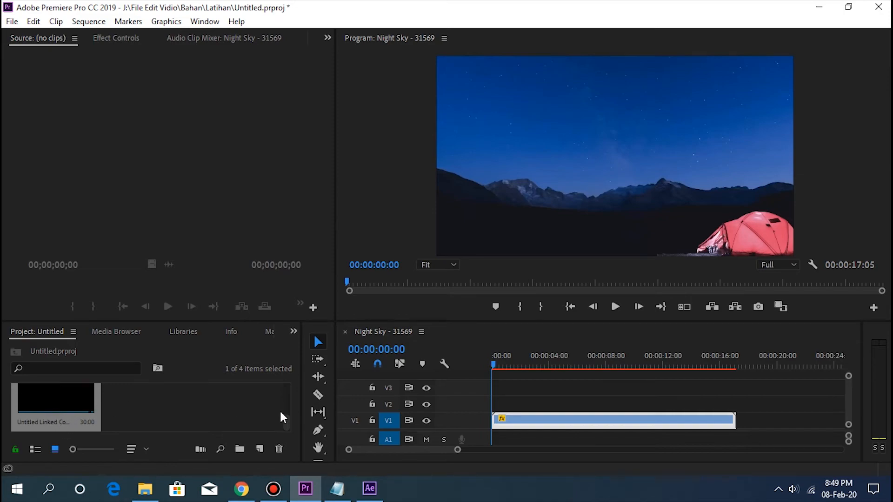
pyautogui.moveTo(284, 420)
pyautogui.mouseDown()
pyautogui.moveTo(282, 392)
pyautogui.moveTo(284, 427)
pyautogui.mouseUp()
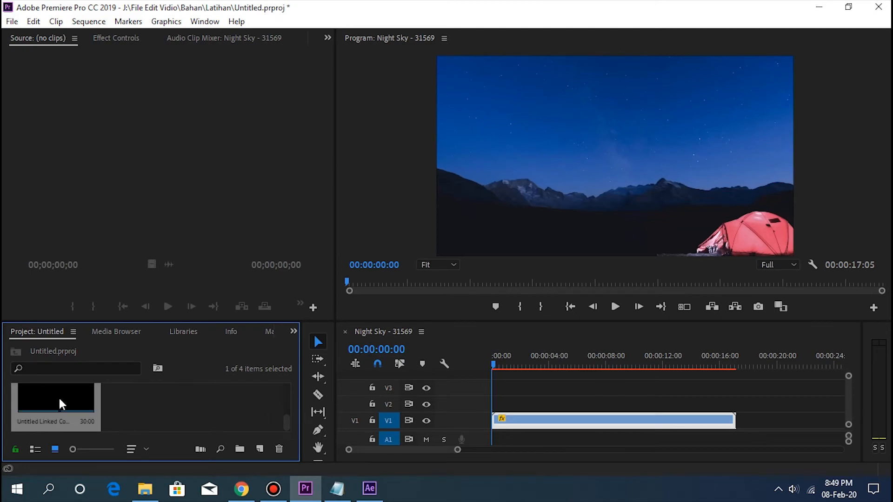
pyautogui.moveTo(69, 401); pyautogui.dragTo(500, 412)
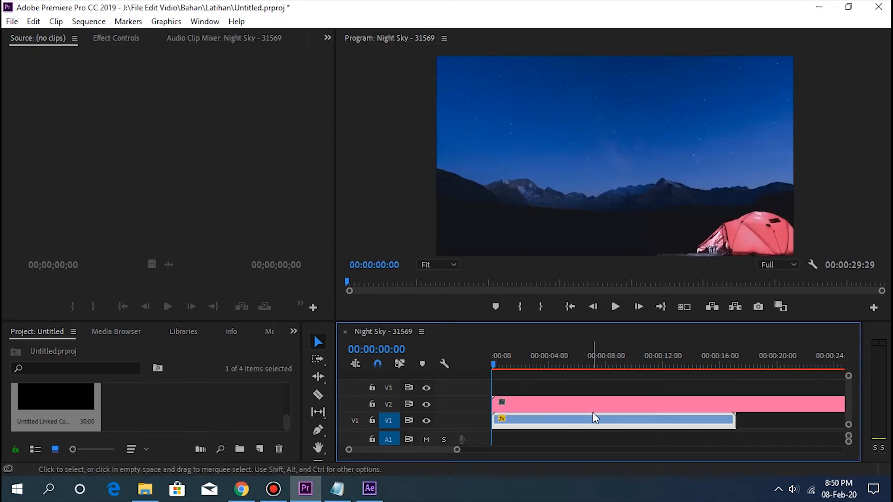
# Step: Slow the V1 night-sky clip to about 33:24 long using its speed line and trim its end to match the linked composition
pyautogui.moveTo(457, 449); pyautogui.dragTo(474, 451)
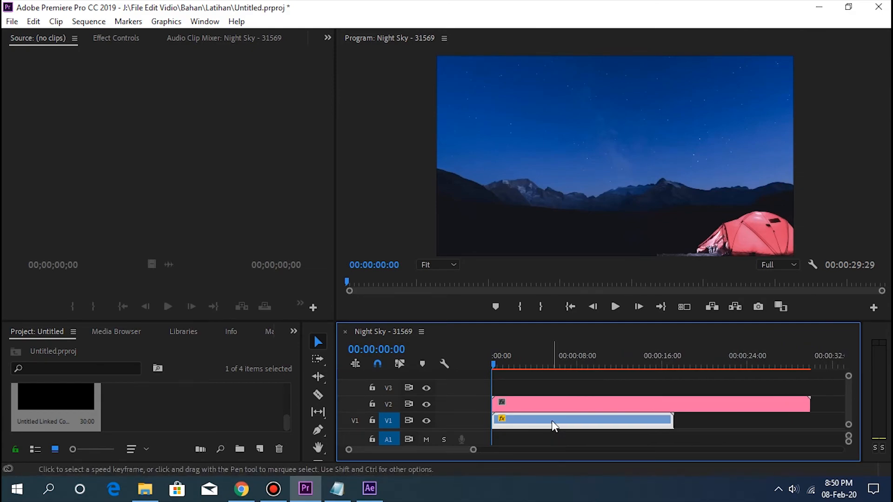
pyautogui.doubleClick(475, 421)
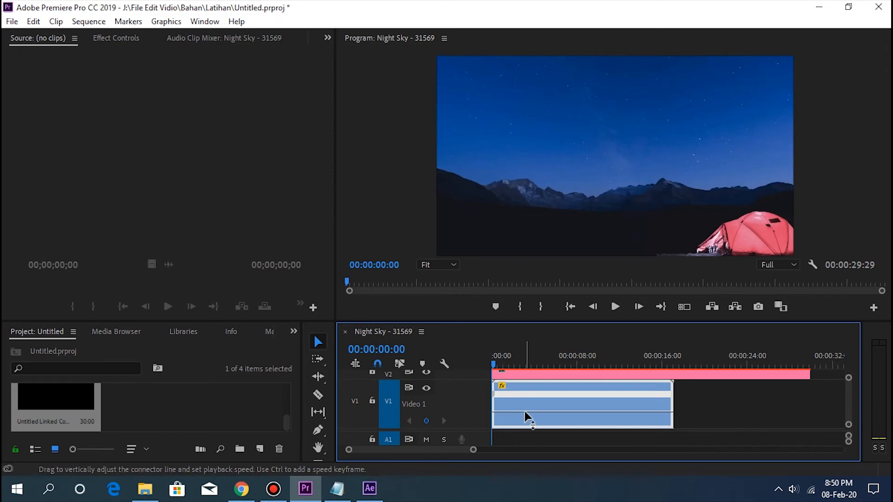
pyautogui.moveTo(526, 415); pyautogui.dragTo(530, 427)
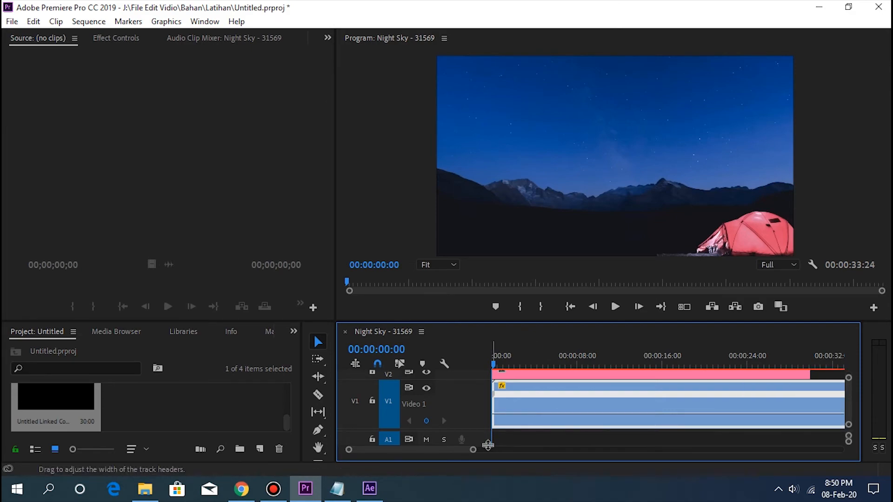
pyautogui.moveTo(475, 452); pyautogui.dragTo(484, 450)
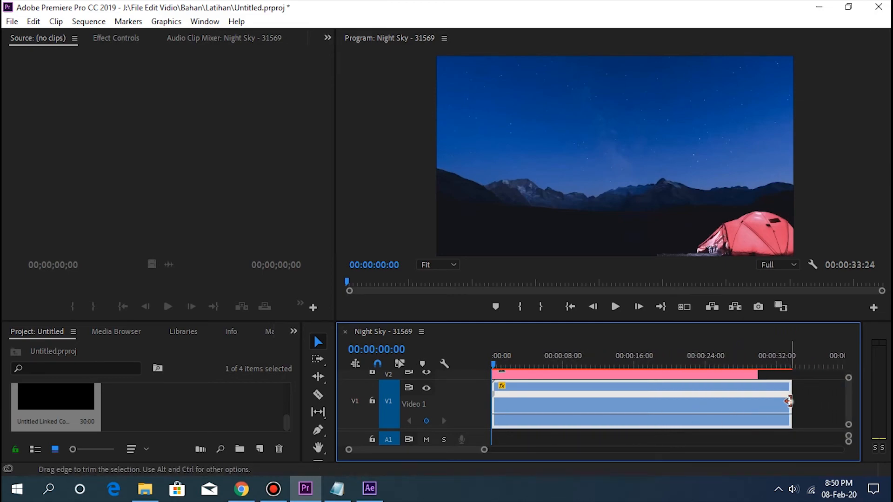
pyautogui.moveTo(789, 401); pyautogui.dragTo(758, 406)
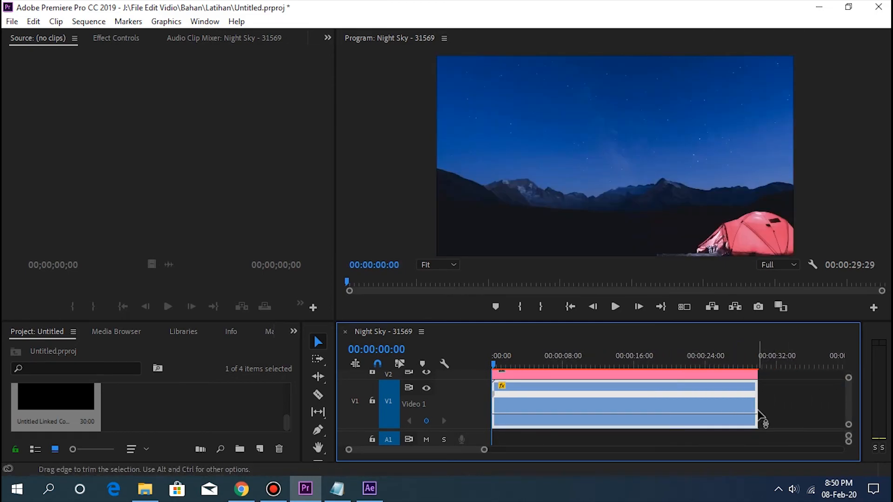
pyautogui.doubleClick(468, 403)
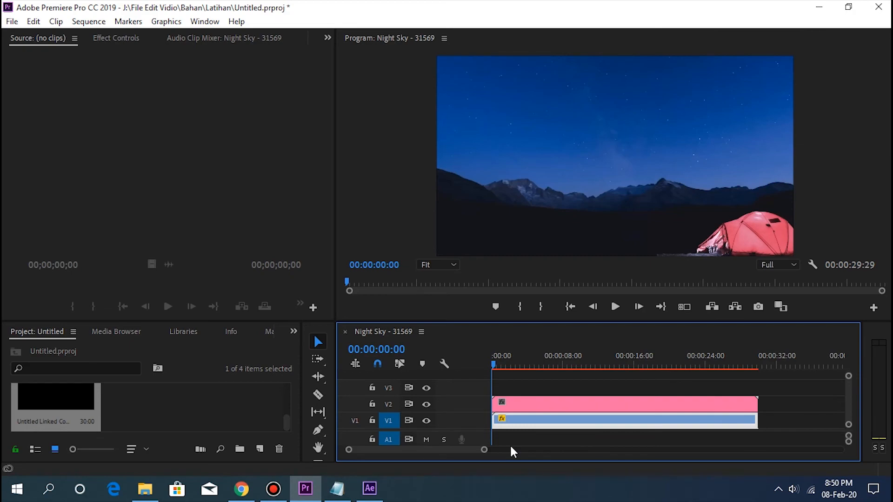
# Step: Play the opening seconds of the sequence to check the verse over the night sky, and return to the start
pyautogui.press('space')
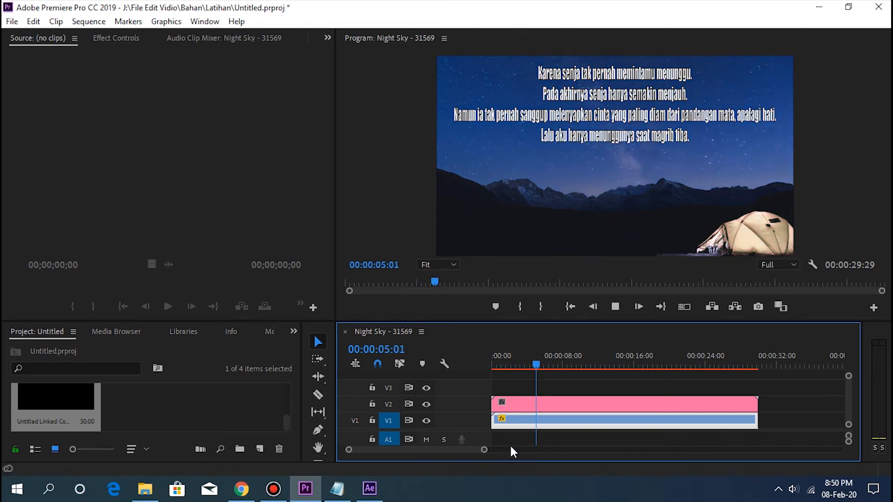
pyautogui.press('space')
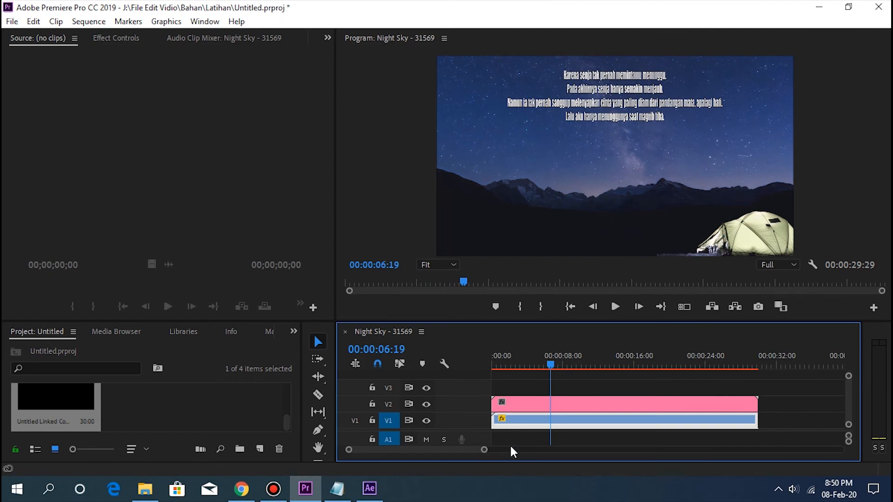
pyautogui.press('Home')
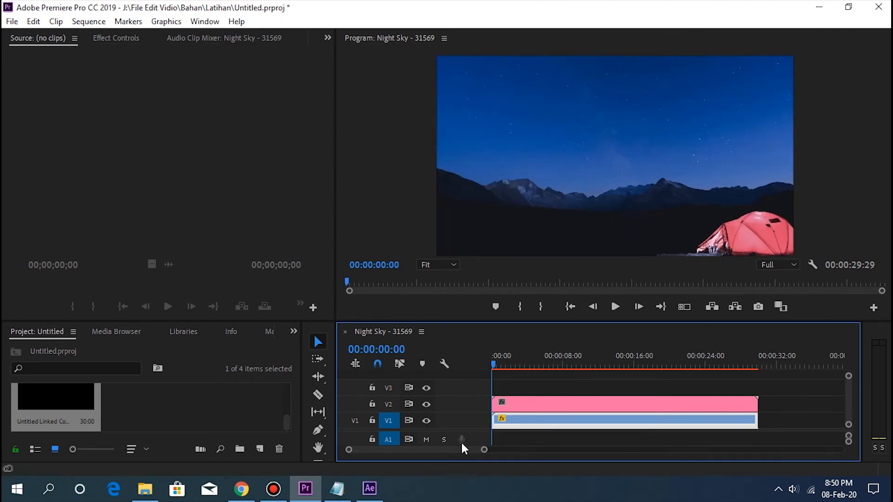
# Step: Add the Forever_Yours.mp3 music to track A1 at the sequence start and trim its end to match the video clips
pyautogui.moveTo(284, 423); pyautogui.dragTo(289, 396)
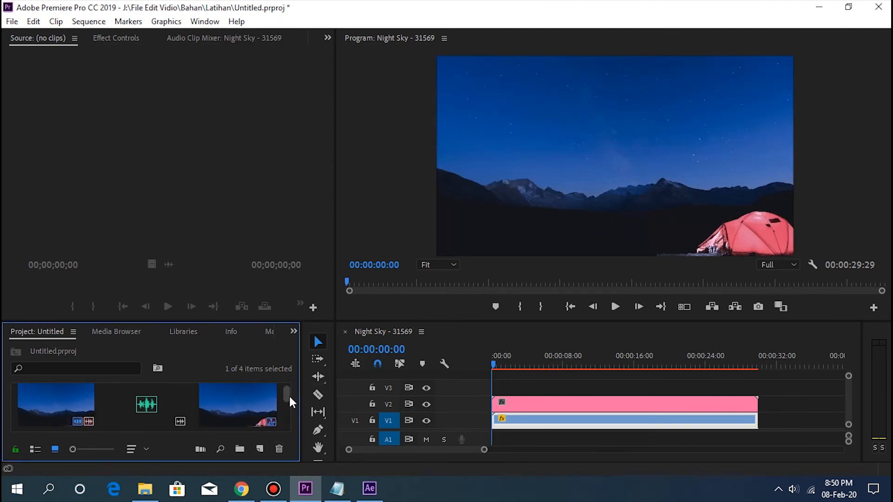
pyautogui.moveTo(139, 409); pyautogui.dragTo(479, 477)
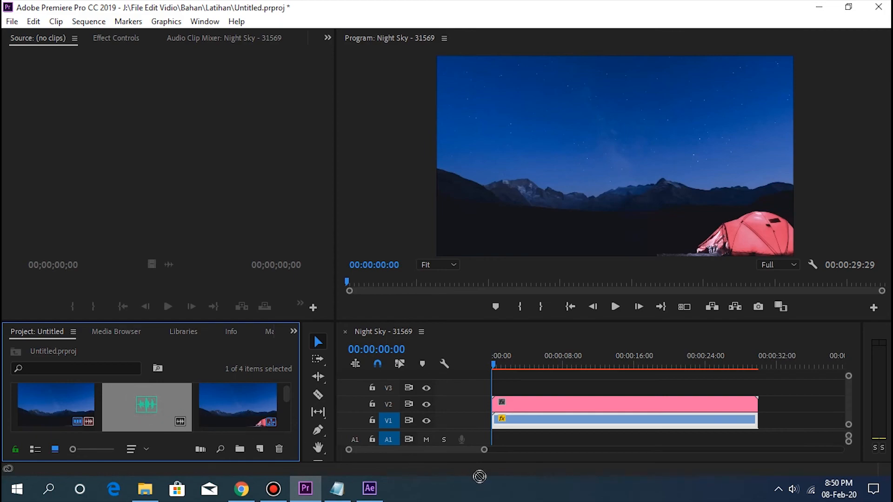
pyautogui.moveTo(523, 450); pyautogui.dragTo(581, 450)
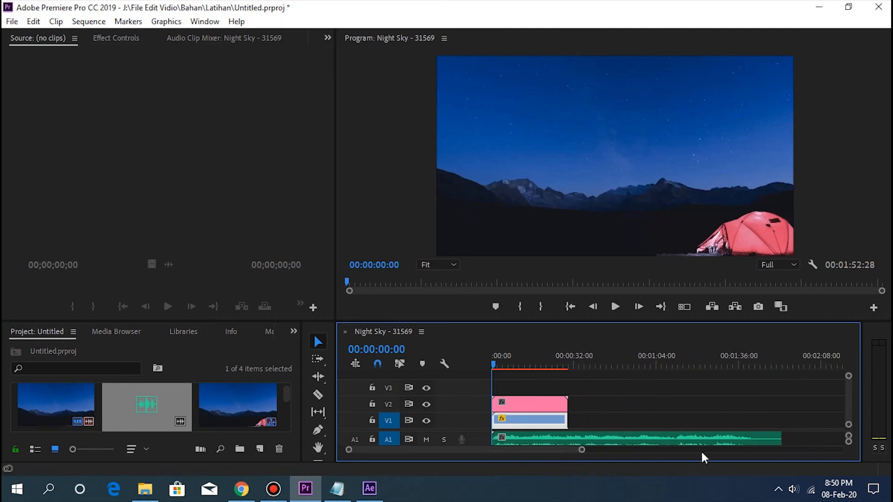
pyautogui.moveTo(780, 438); pyautogui.dragTo(522, 455)
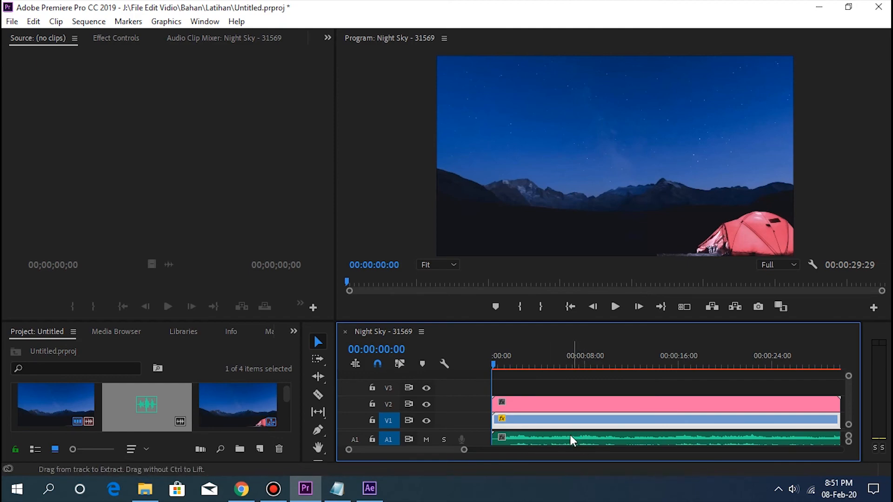
# Step: Play the whole sequence with the music to review the finished video, and return to the start
pyautogui.scroll(-1, 570, 434)
pyautogui.scroll(1, 570, 434)
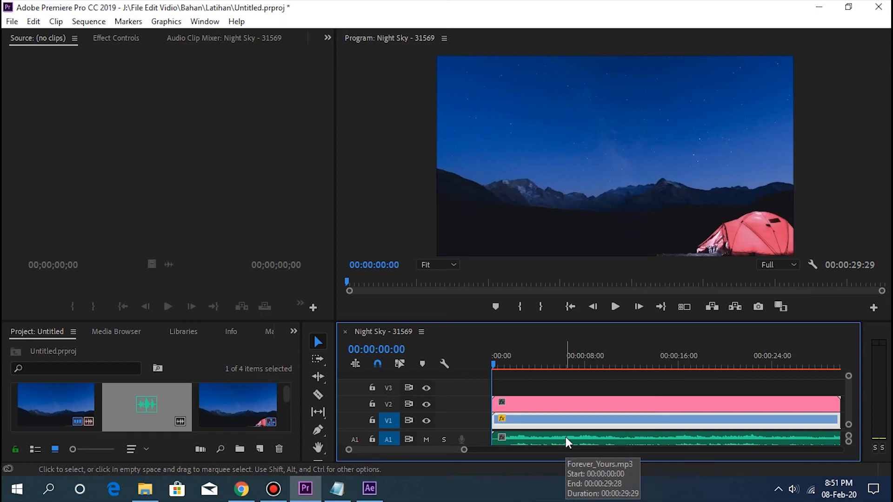
pyautogui.press('space')
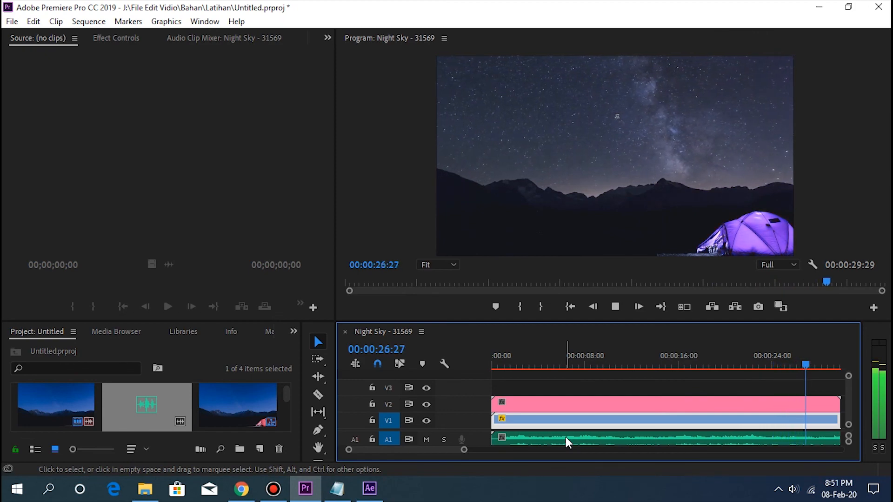
pyautogui.press('space')
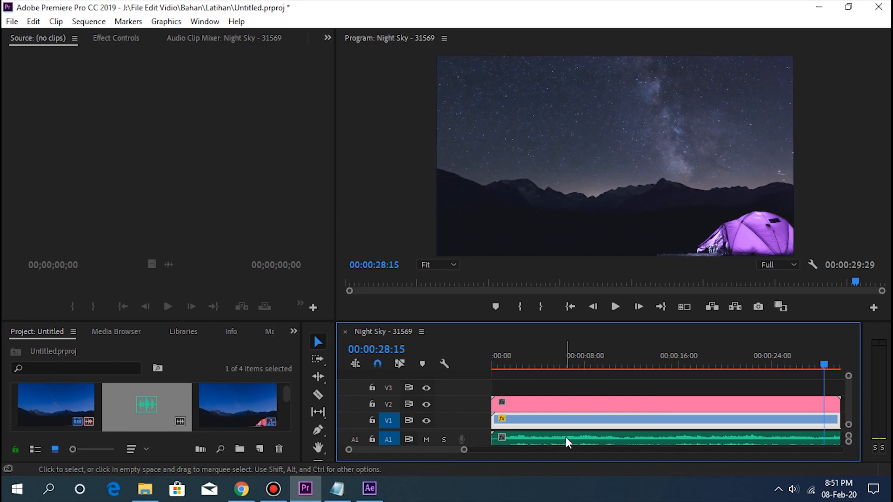
pyautogui.press('space')
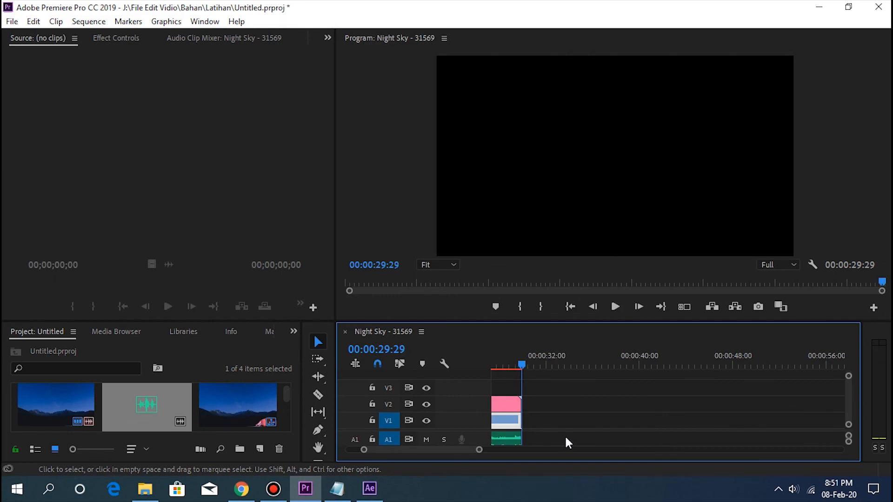
pyautogui.press('Home')
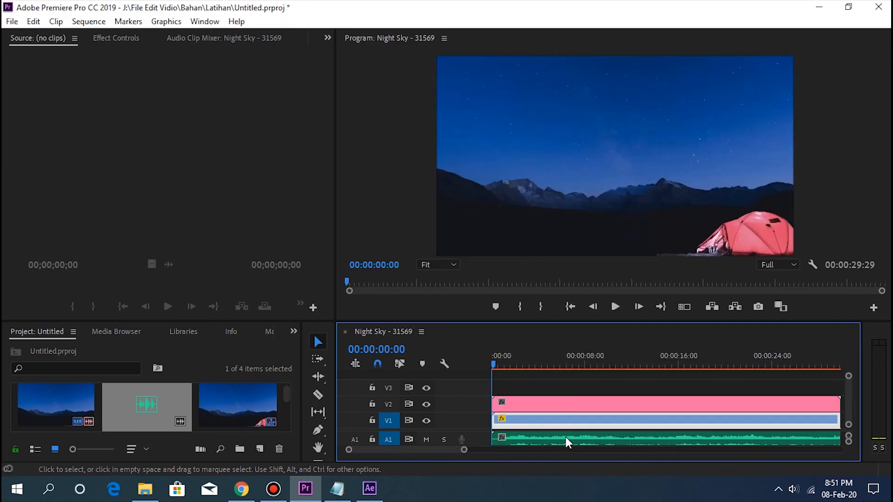